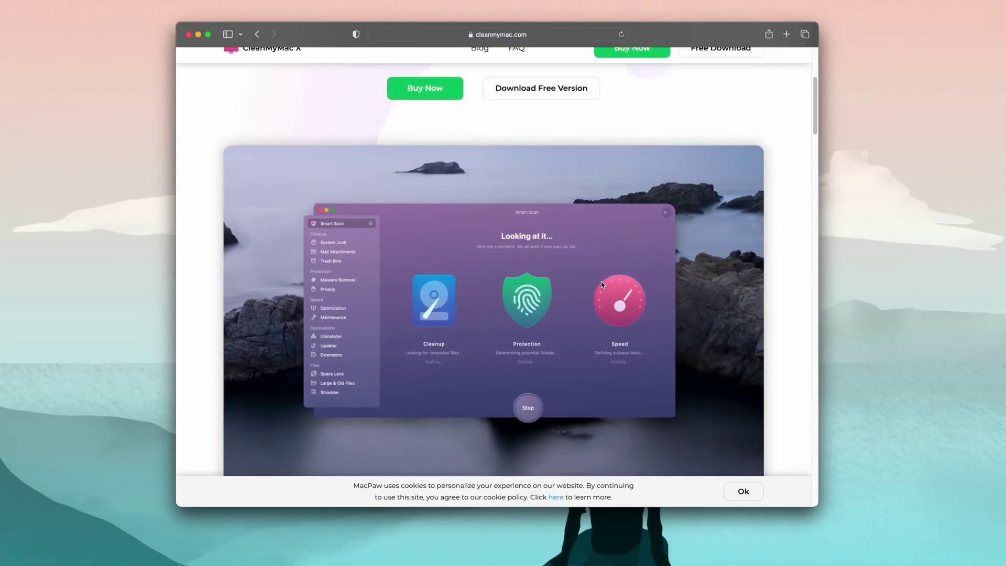
scroll(572, 304, up, 5)
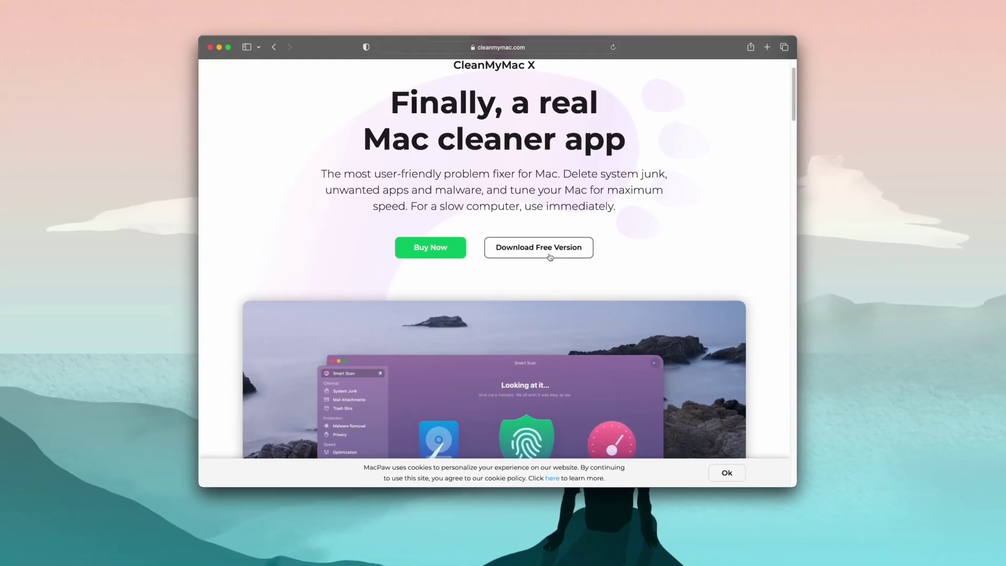
Start the CleanMyMac X free version download and focus the newsletter e-mail field.
click(540, 247)
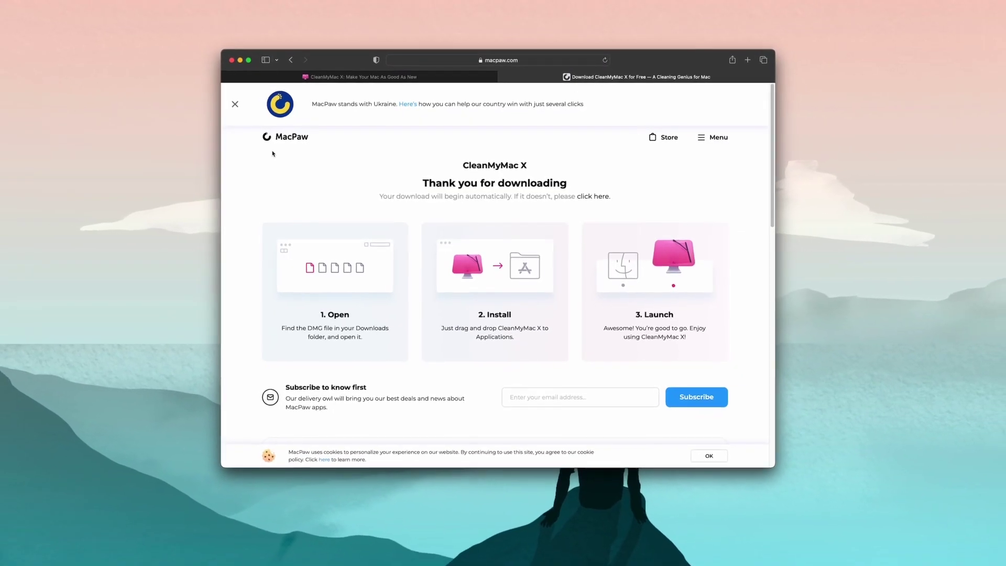
click(587, 396)
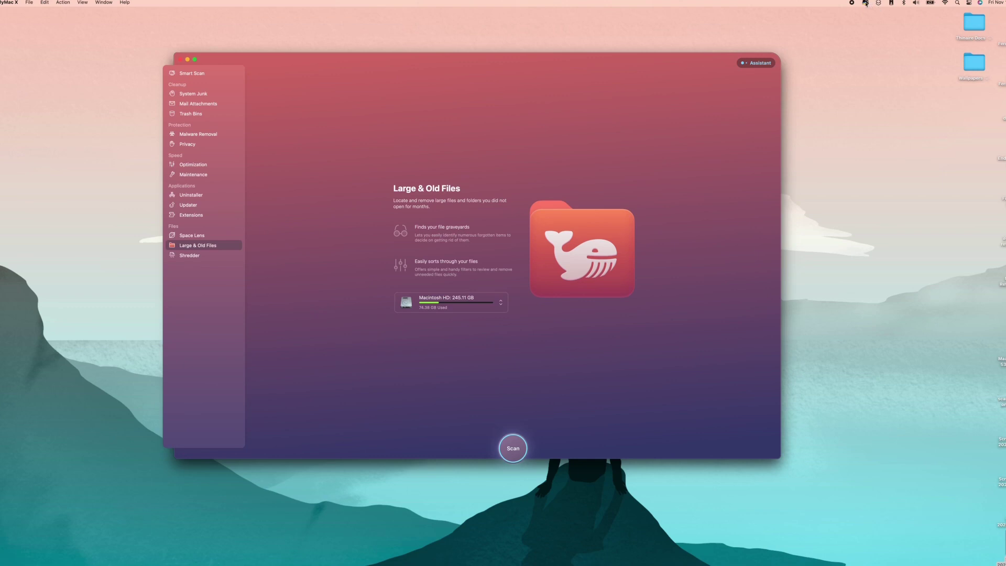
In the CleanMyMac menu-bar panel, view memory, battery, CPU and network details.
click(866, 3)
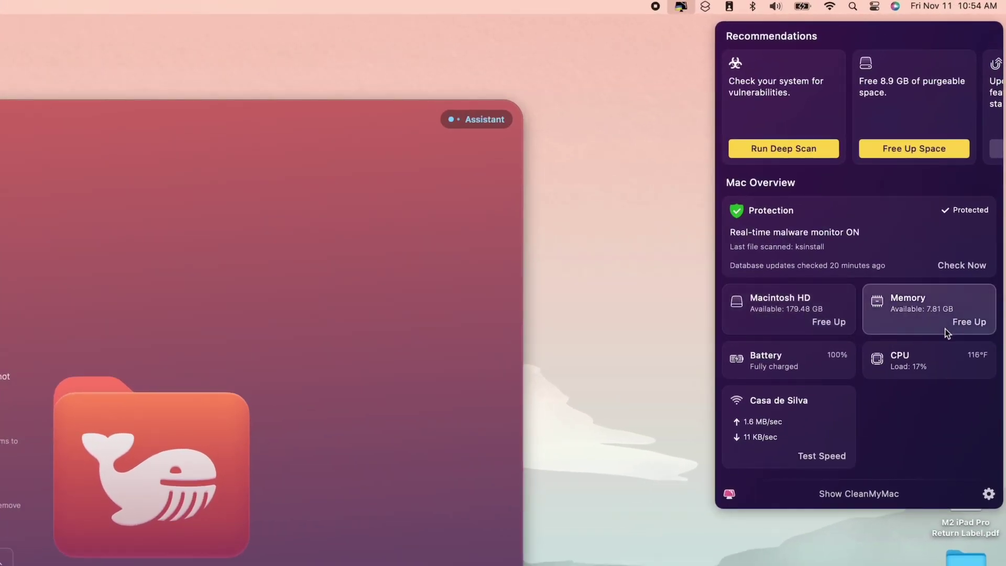
click(939, 326)
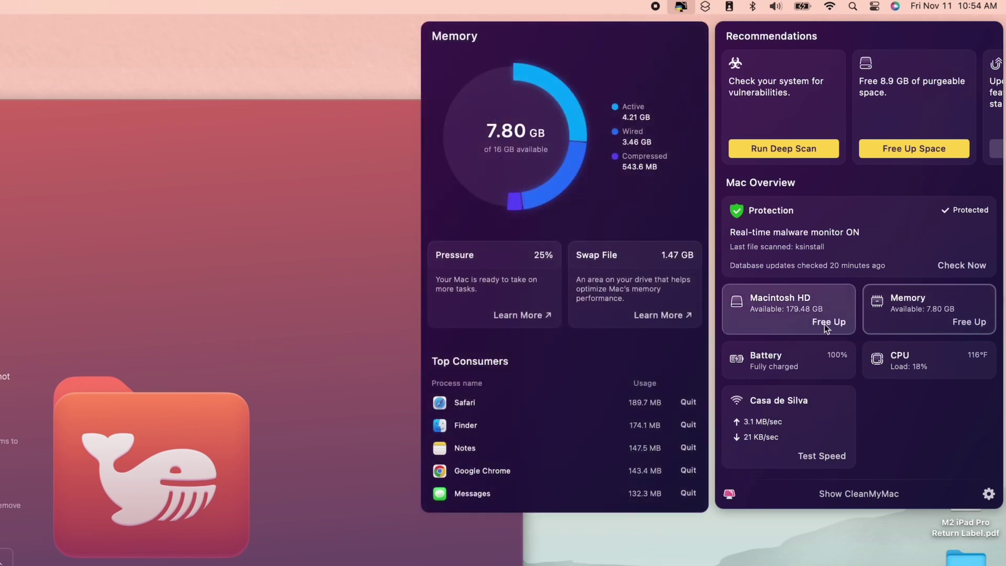
click(799, 348)
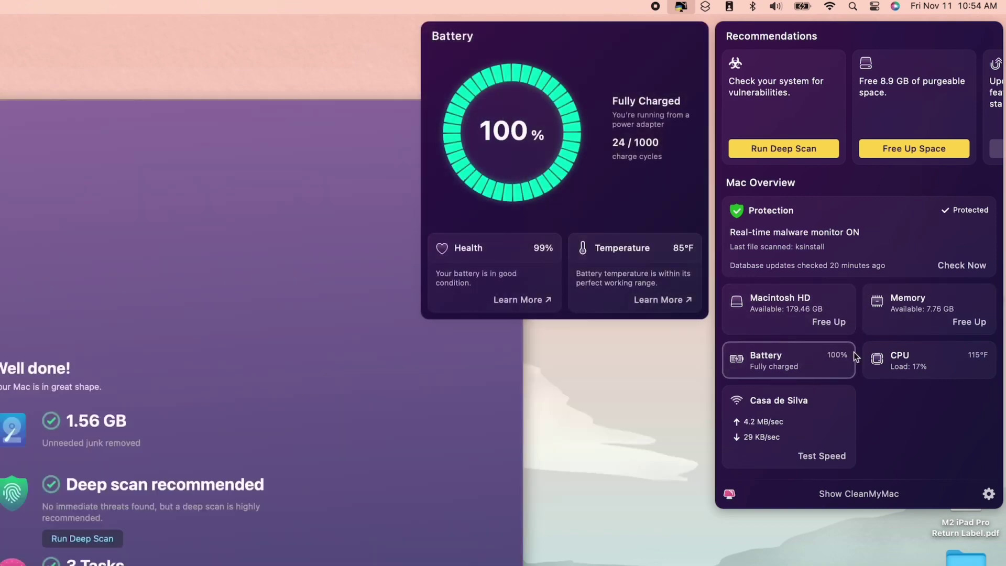
click(895, 360)
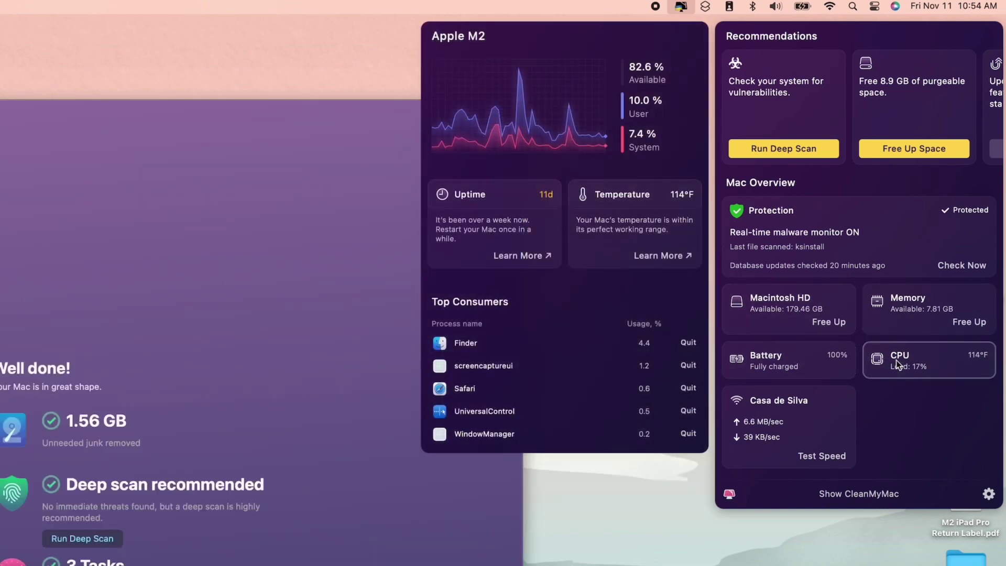
click(819, 435)
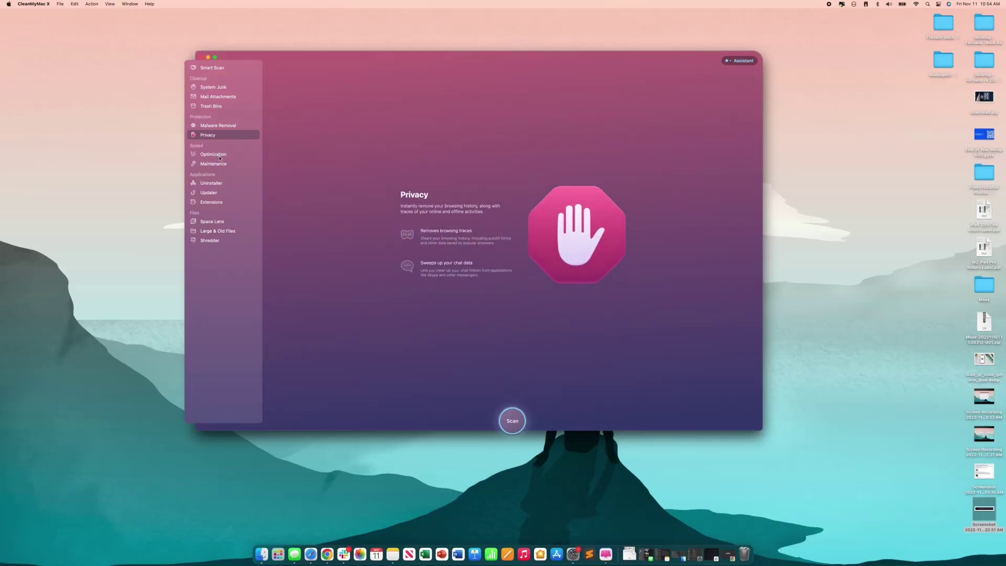
Step through the Optimization, Maintenance and Uninstaller modules to the Updater page.
click(219, 156)
click(220, 164)
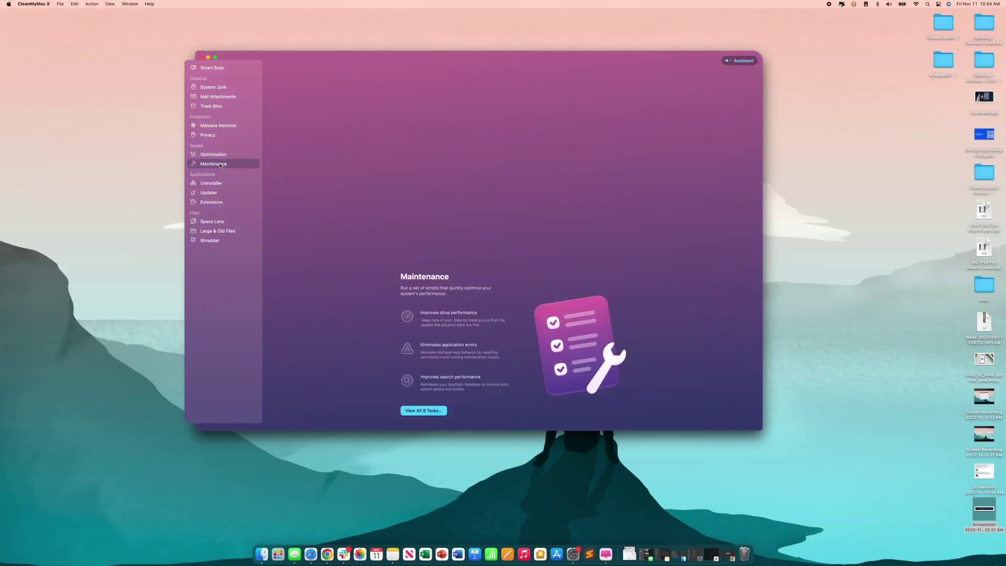
click(219, 182)
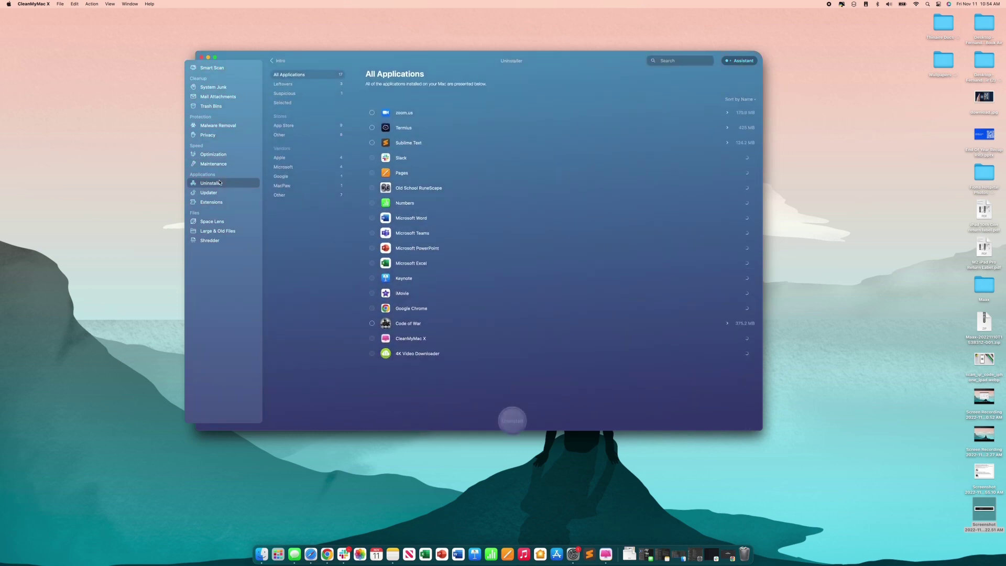
click(218, 192)
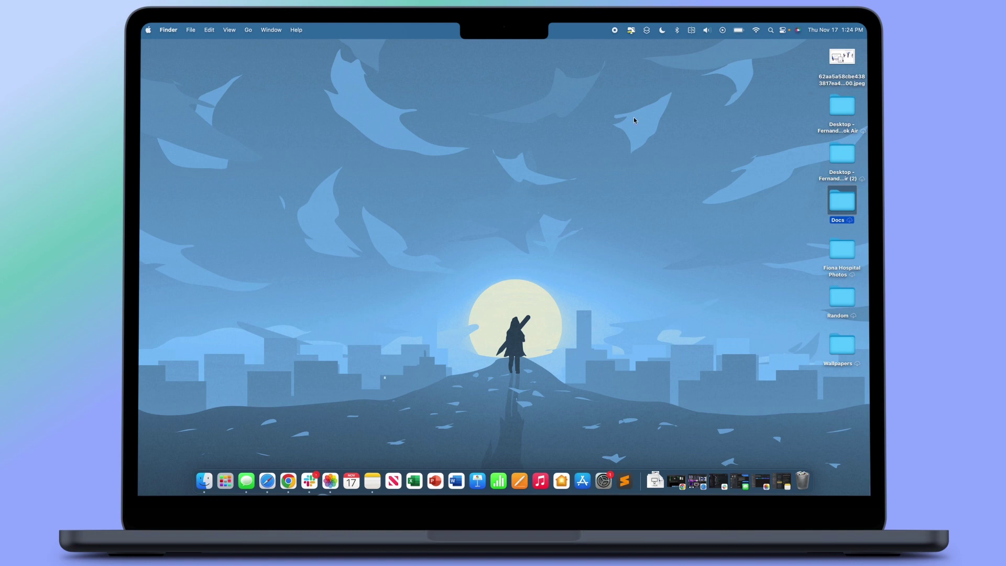
Open Spotlight, search 'filterm', then clear the query.
click(771, 30)
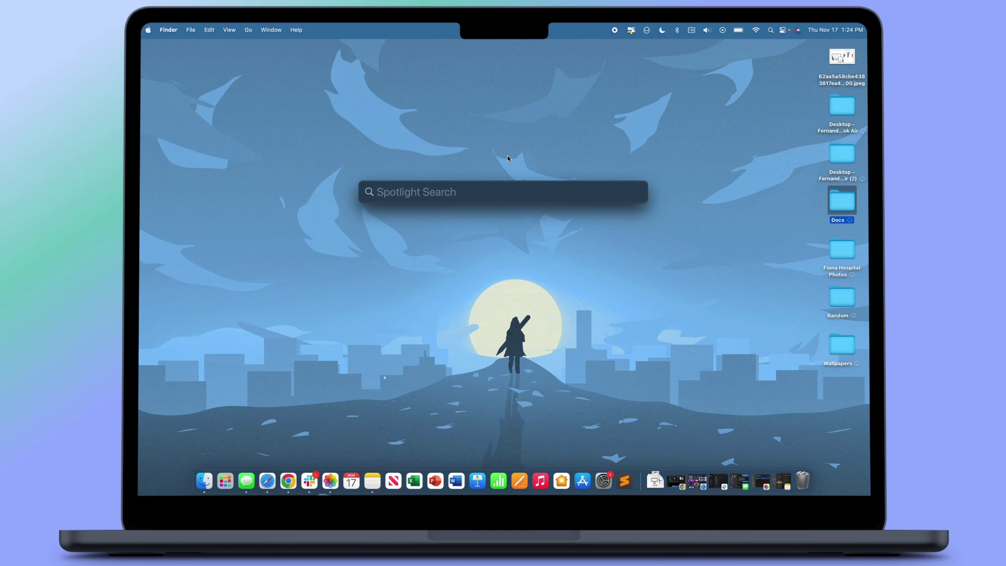
text(fil)
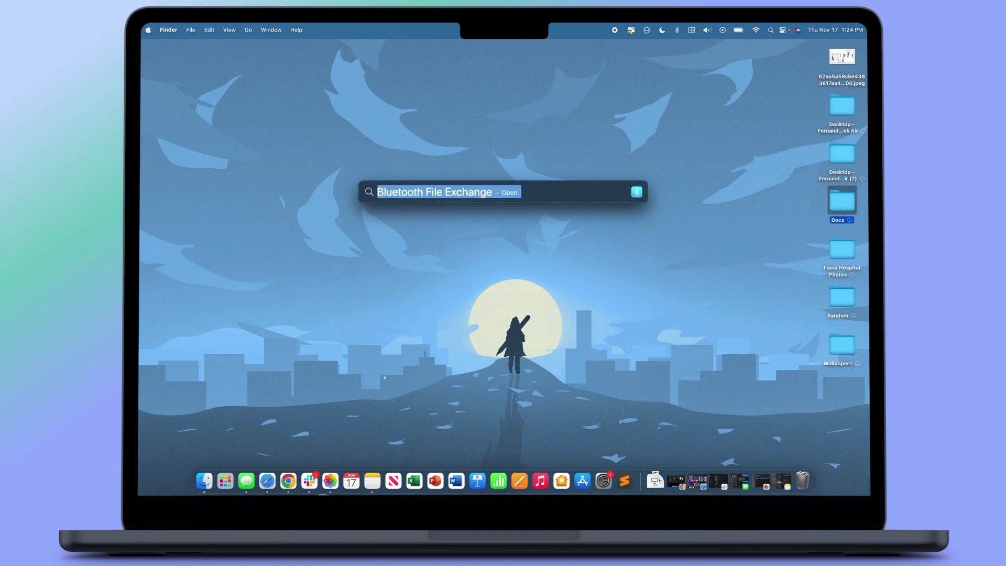
text(term)
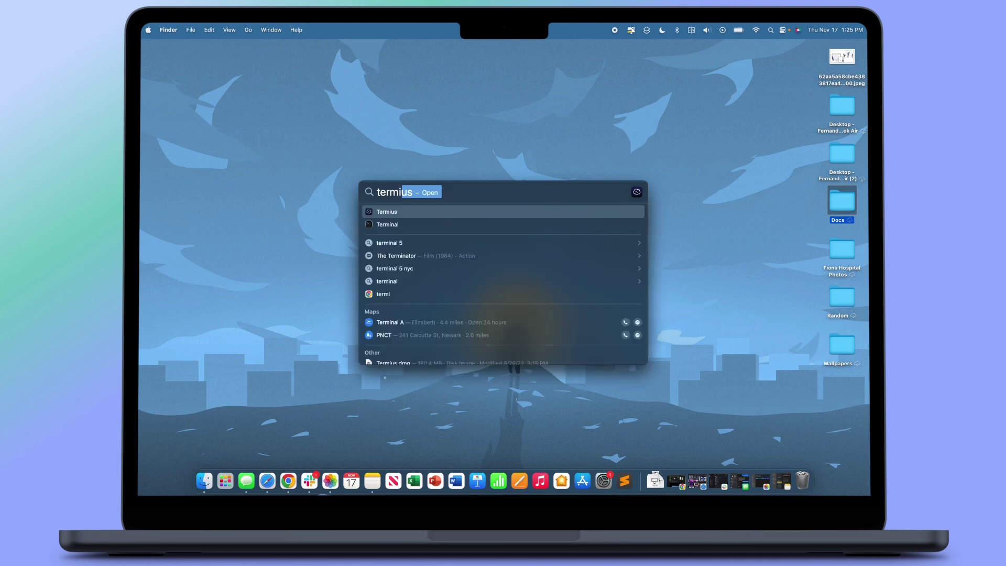
key(BackSpace)
key(BackSpace)
key(BackSpace)
key(BackSpace)
key(BackSpace)
key(BackSpace)
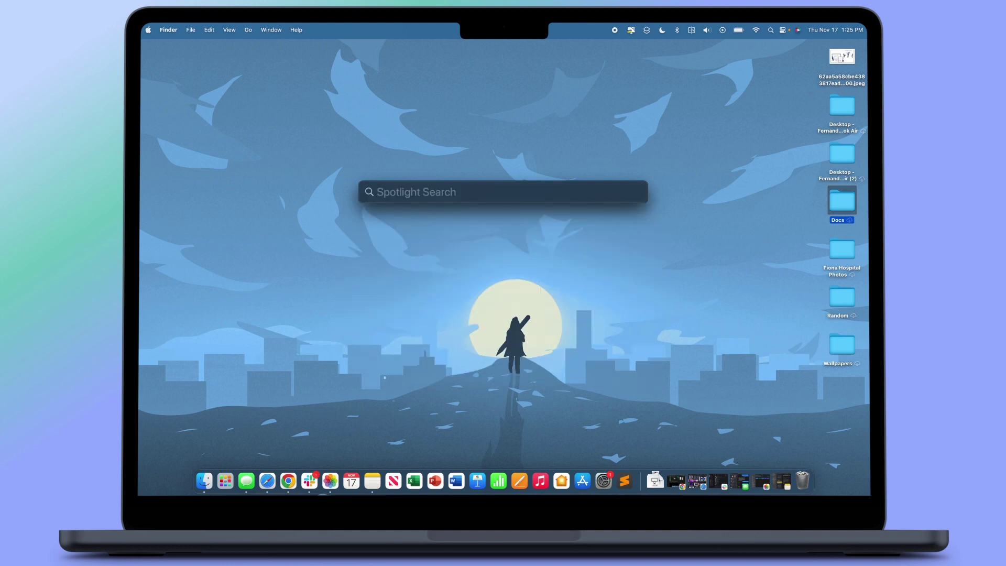
Start a seconds-based Clock timer from Spotlight's 'clock' results, then reopen Spotlight.
text(clock)
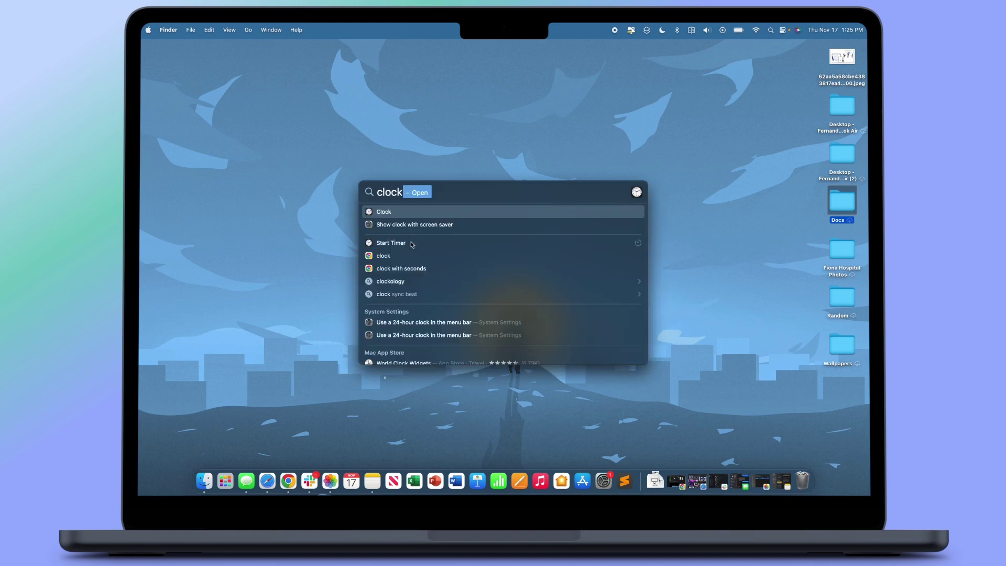
key(Down)
key(Down)
key(Return)
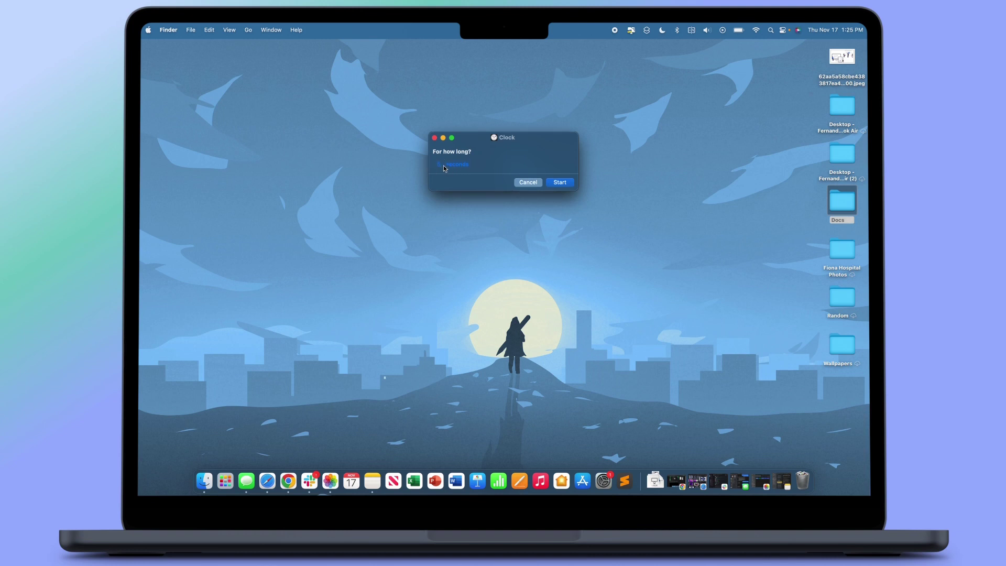
click(459, 165)
click(496, 161)
click(559, 182)
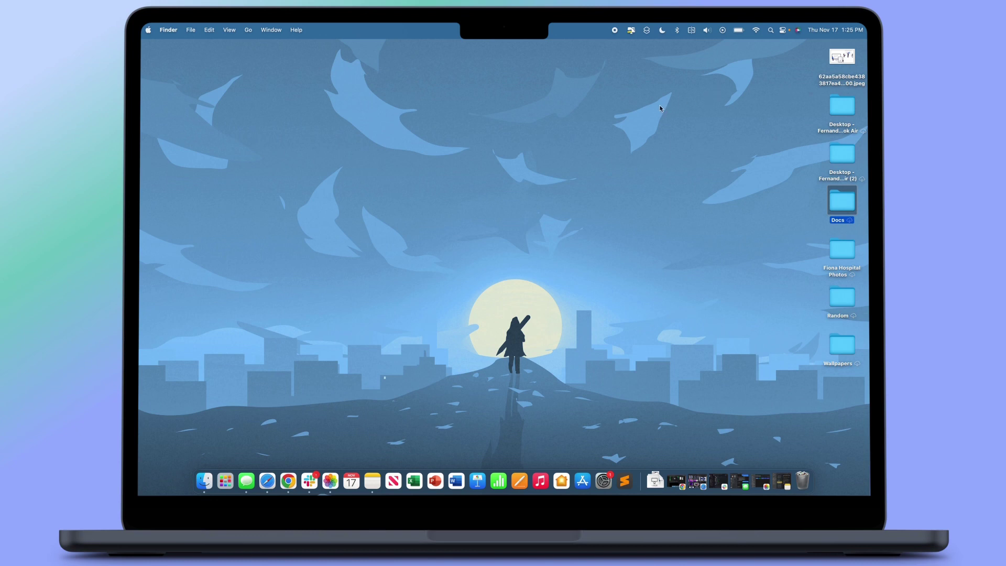
key(super+space)
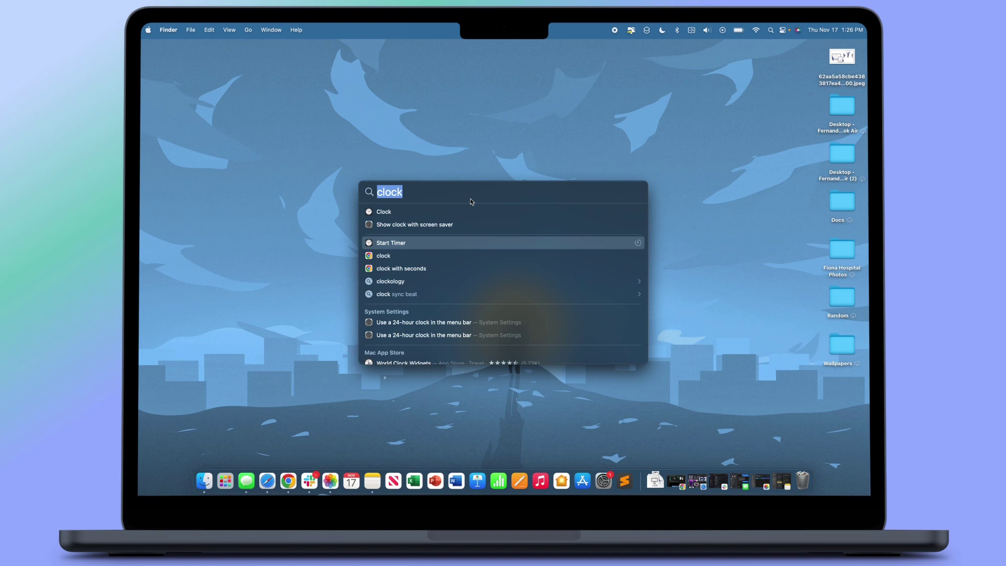
Search Spotlight for 'dog' and scroll through the results.
text(dog)
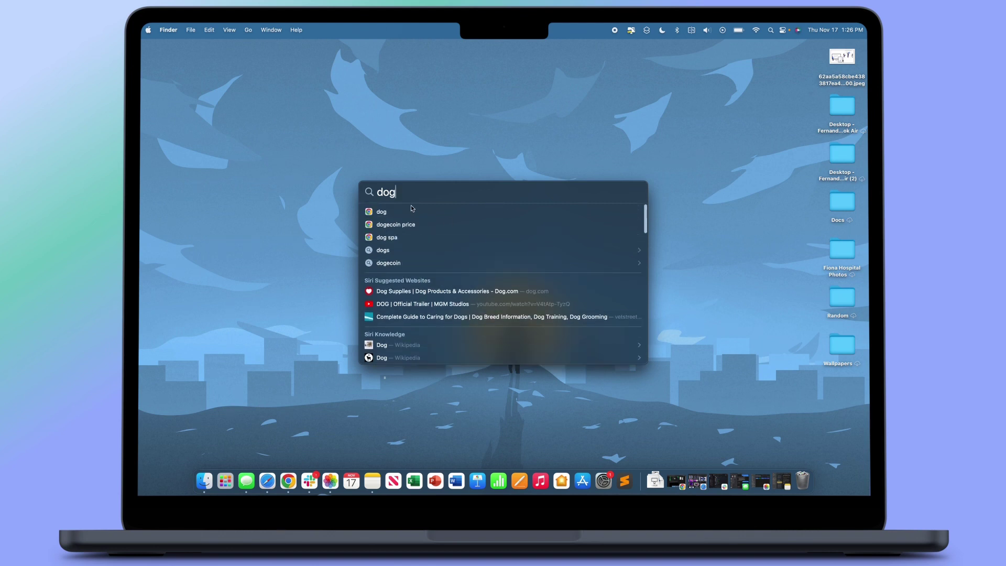
scroll(458, 241, down, 5)
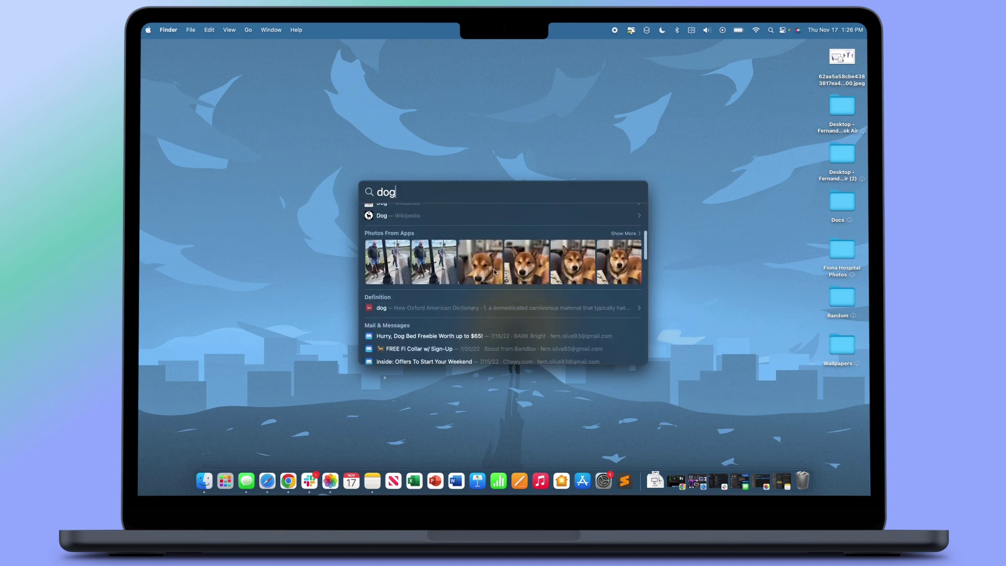
scroll(530, 311, down, 5)
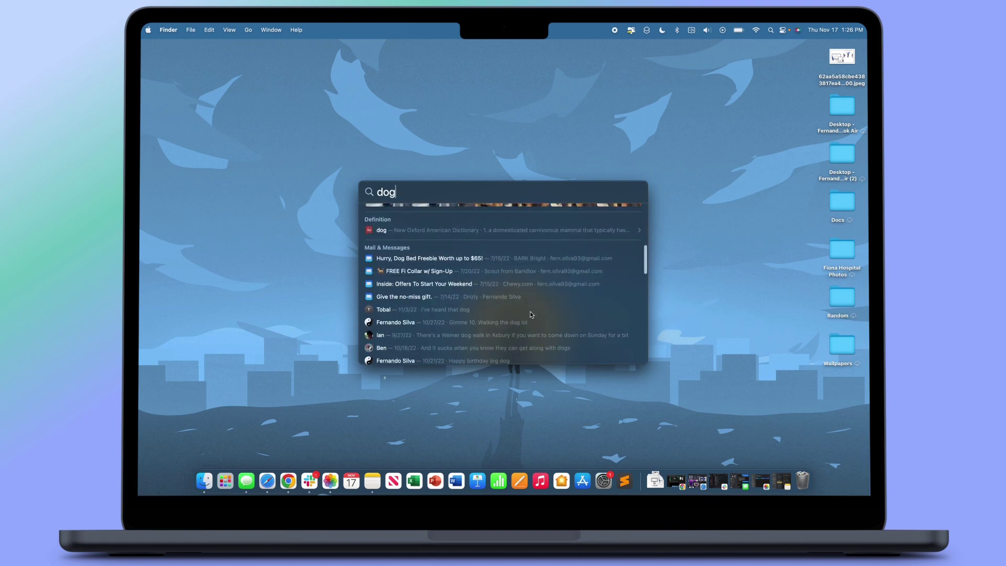
Replace the query with 'shiba inu' and browse the breed images, websites and document.
key(BackSpace)
key(BackSpace)
key(BackSpace)
text(shiba inu)
scroll(564, 289, down, 5)
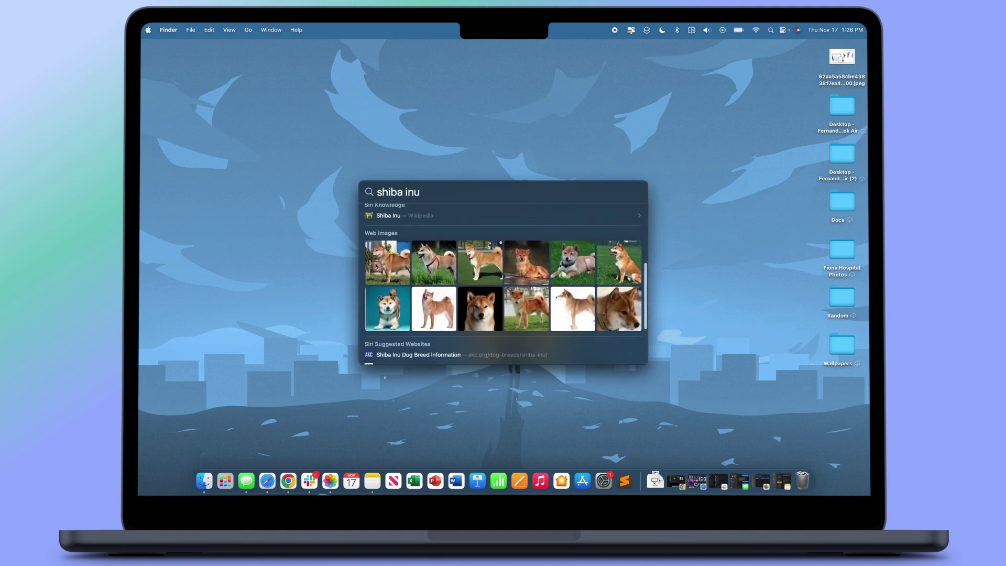
scroll(545, 262, down, 2)
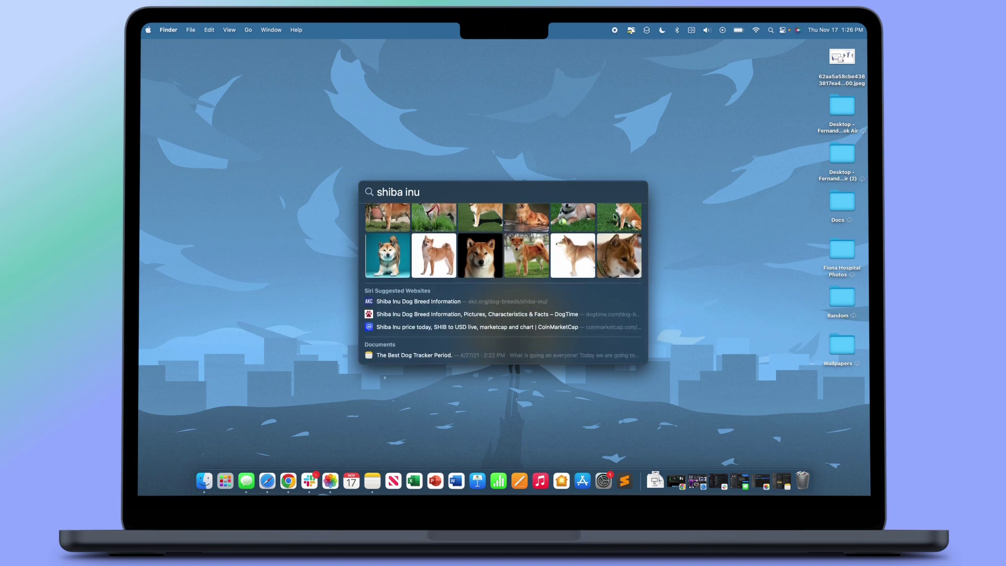
Search 'miami heat score' and open the Heat vs Raptors game details.
triple_click(403, 192)
text(mim)
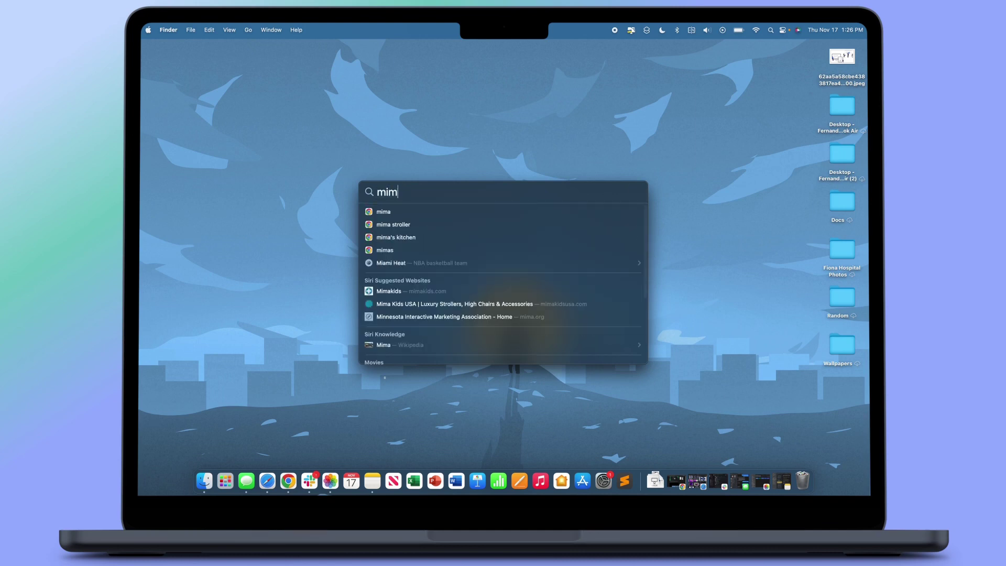
key(BackSpace)
text(ami heat)
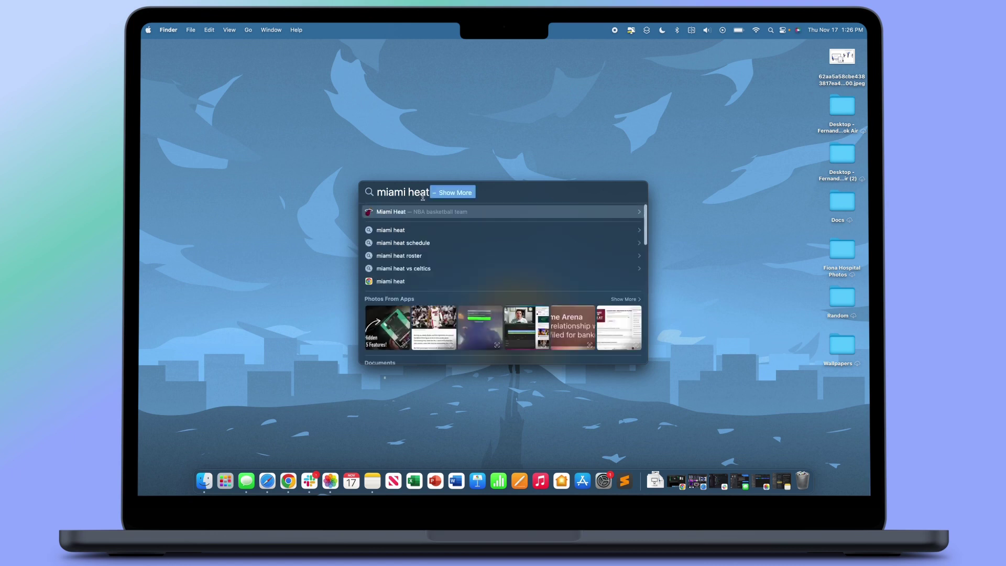
text( score)
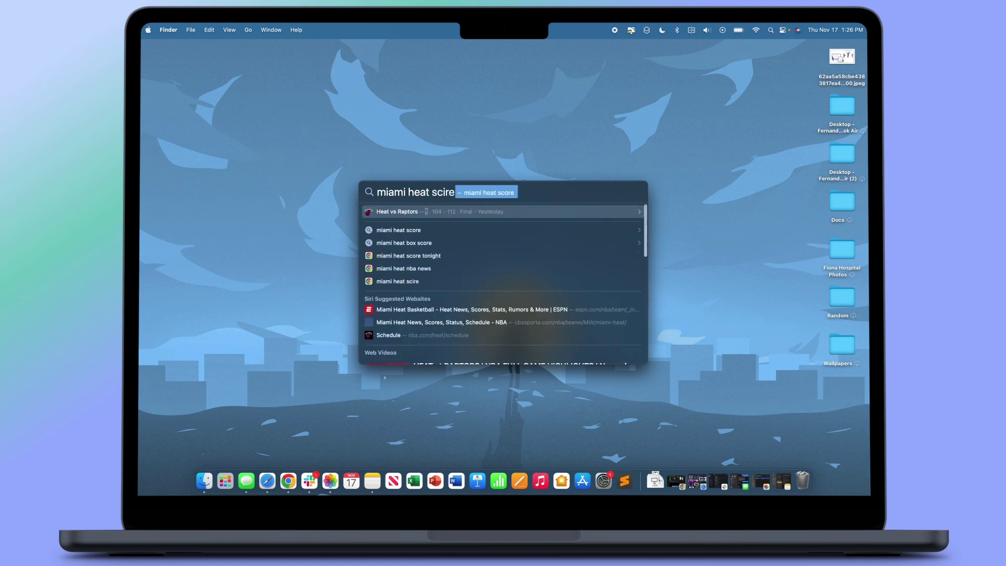
click(453, 213)
Review the 104–112 final score, return to the results and close Spotlight.
scroll(533, 296, down, 5)
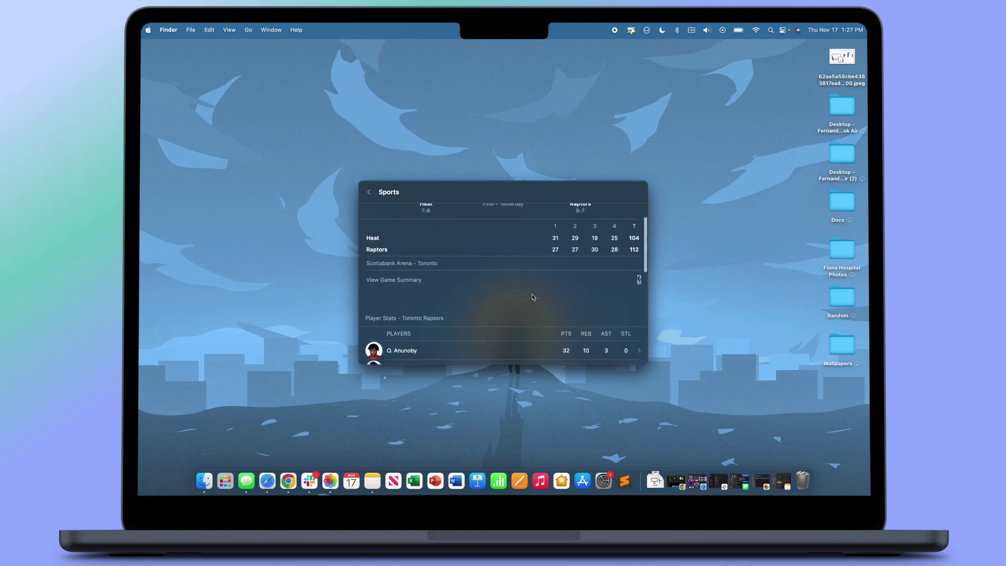
scroll(533, 296, down, 10)
scroll(532, 297, up, 10)
click(369, 192)
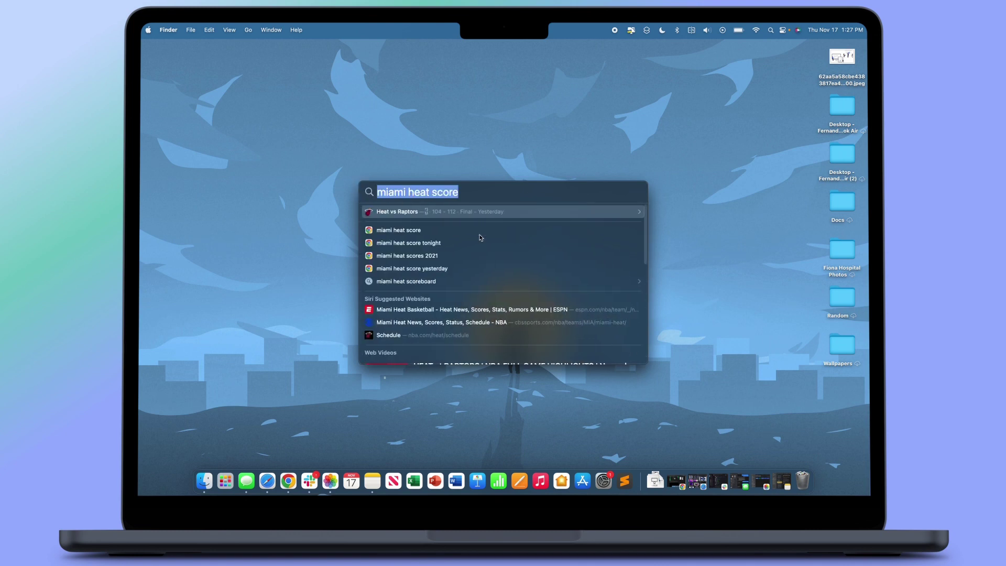
click(604, 87)
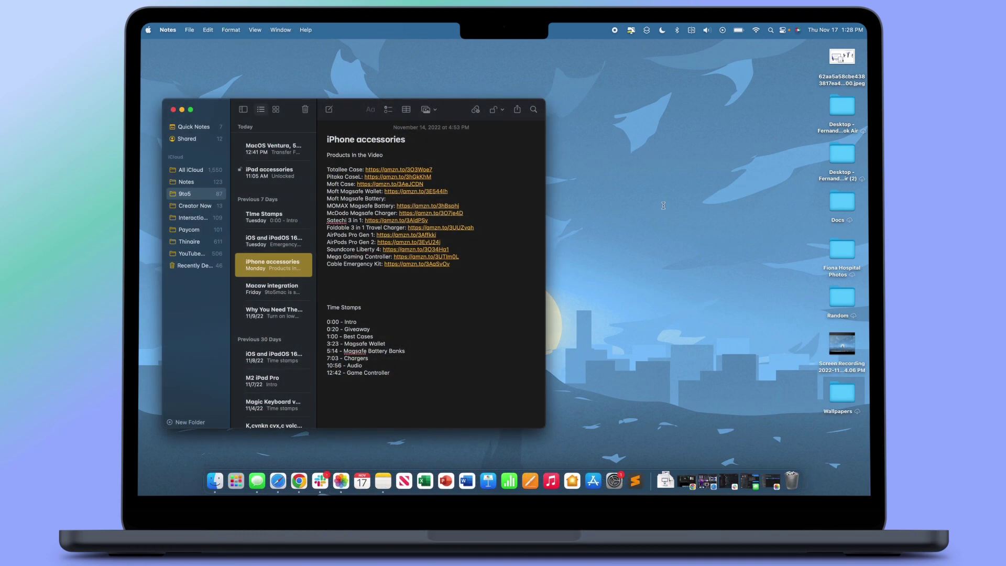
View the Time Stamps note, then lock the 'iOS and iPadOS 16.2 beta 3' note.
click(274, 216)
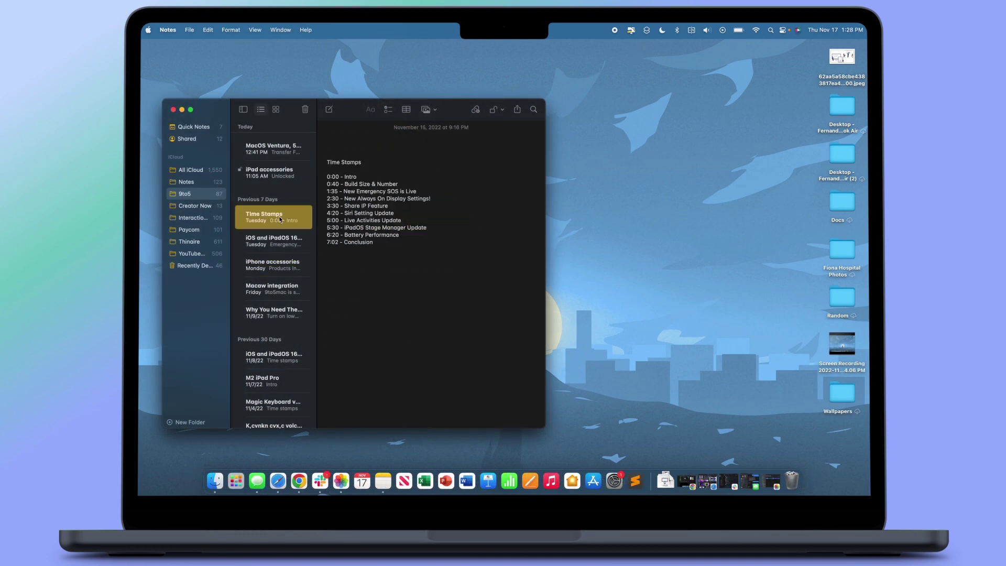
drag(352, 108, 384, 98)
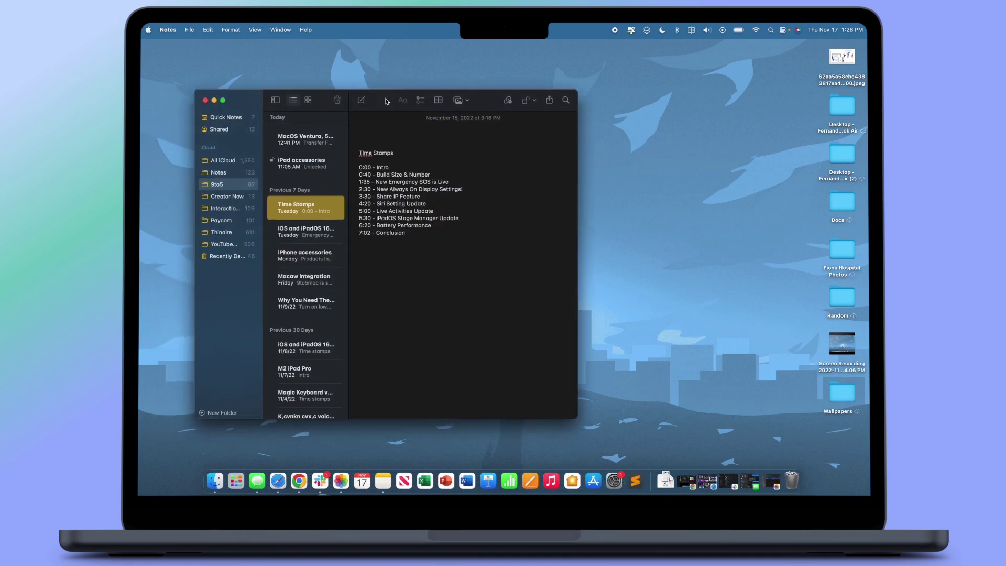
click(302, 237)
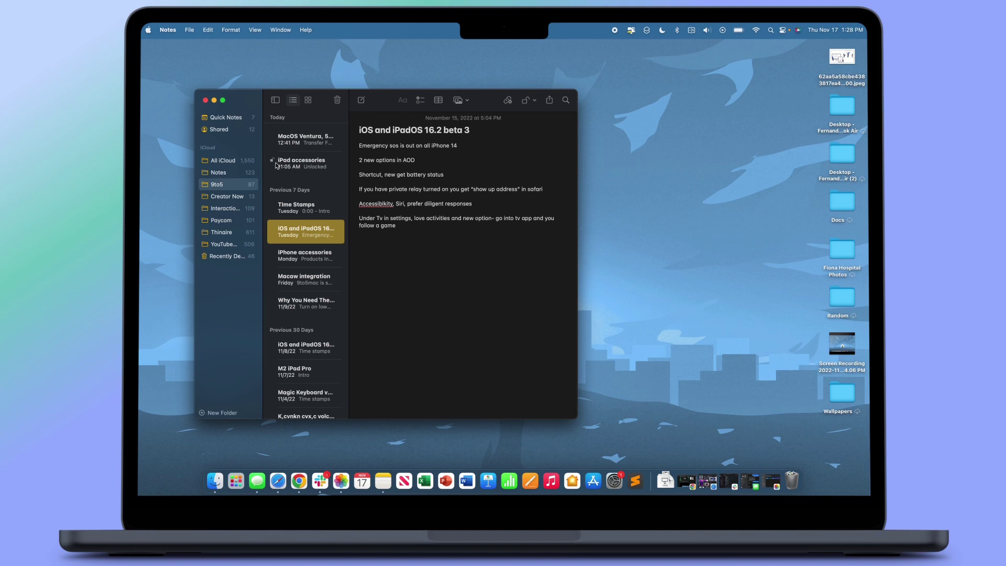
right_click(303, 232)
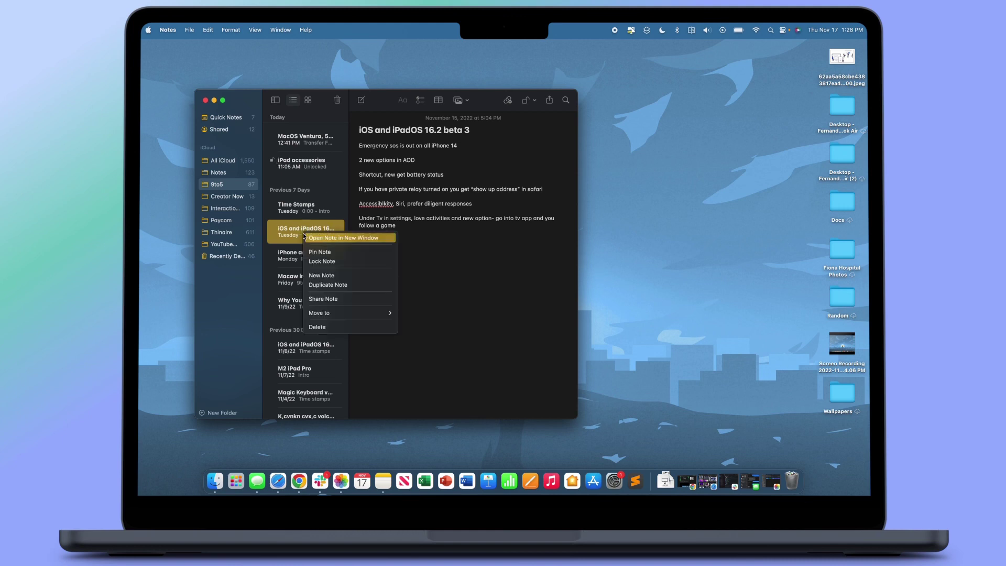
click(325, 265)
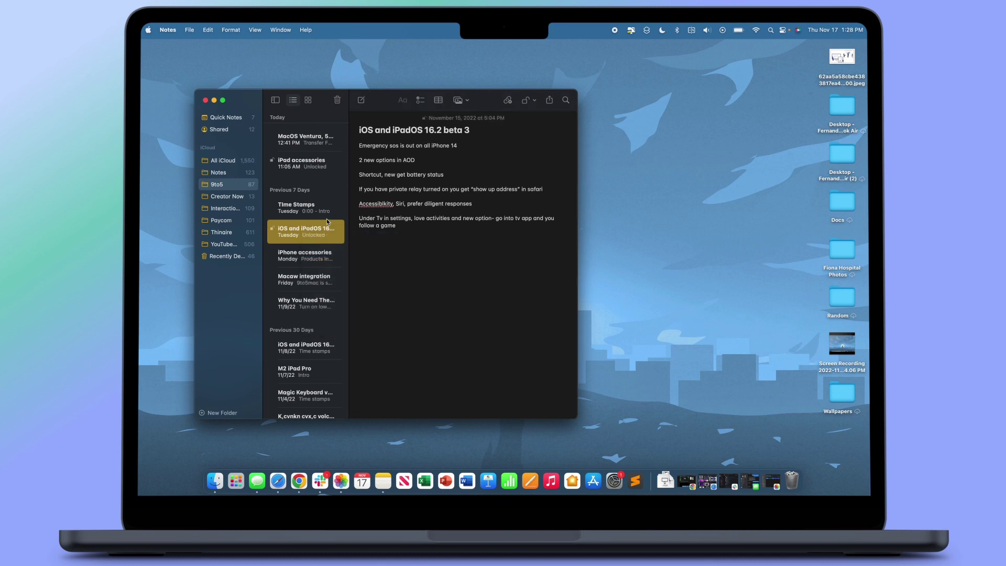
In Notes settings, try a separate locked-notes password, then cancel it.
click(168, 30)
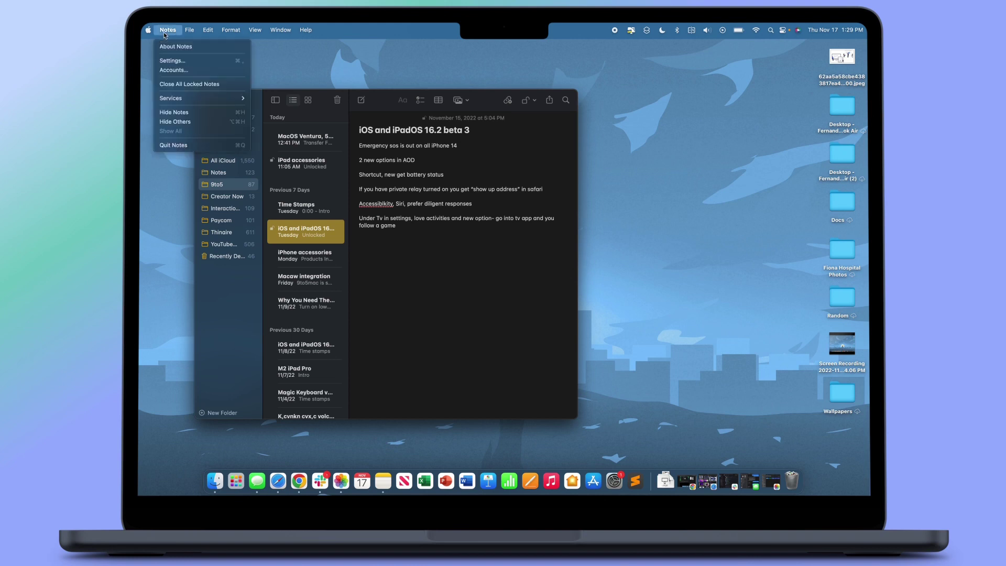
click(172, 60)
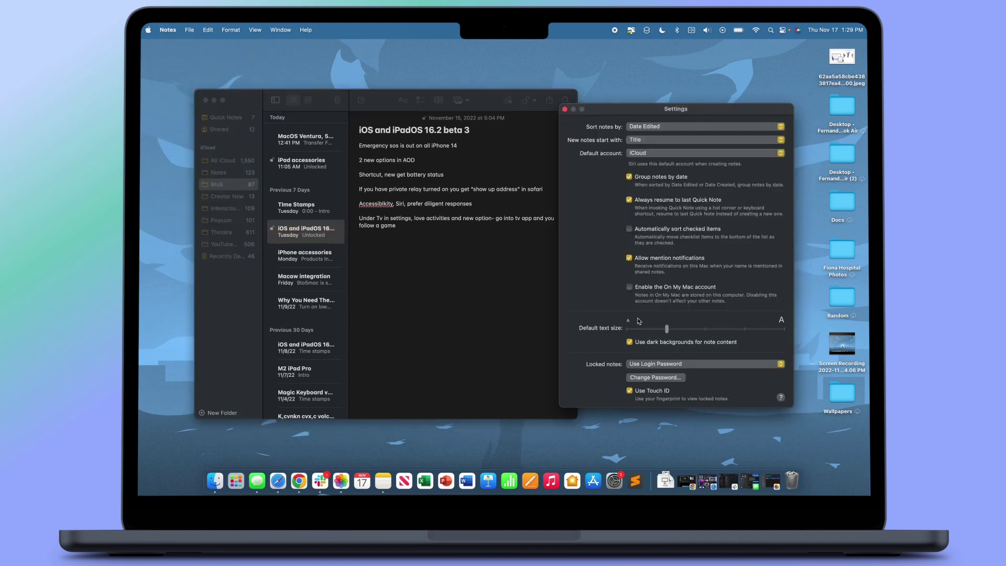
click(694, 366)
click(655, 375)
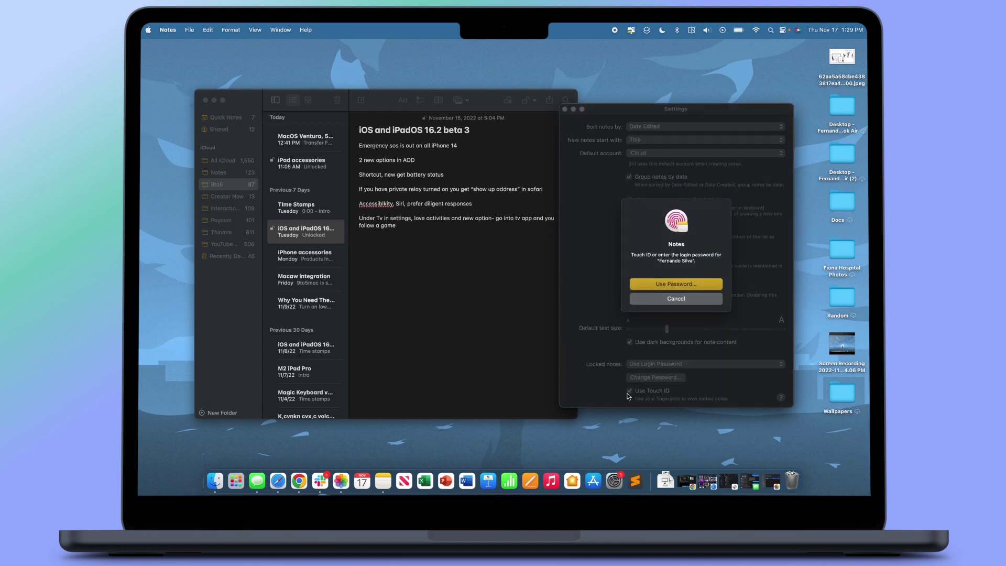
click(700, 301)
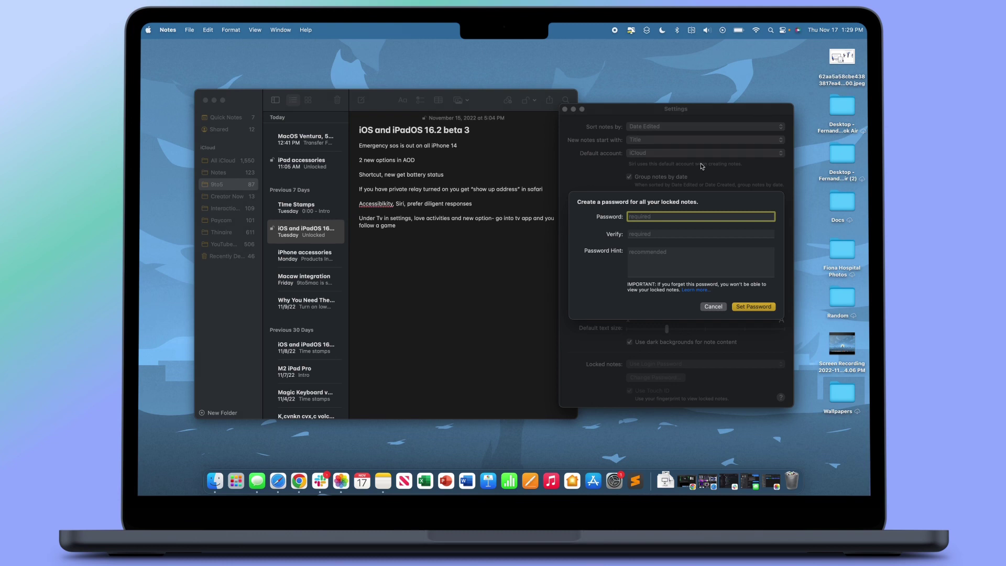
click(720, 309)
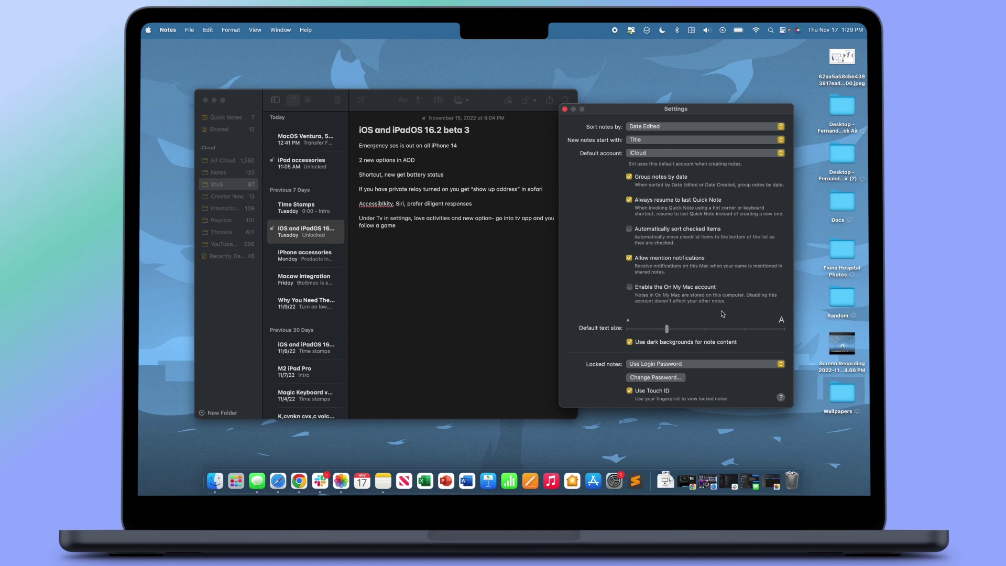
Remove the lock from the beta 3 note, reposition both windows and minimise Notes.
click(378, 291)
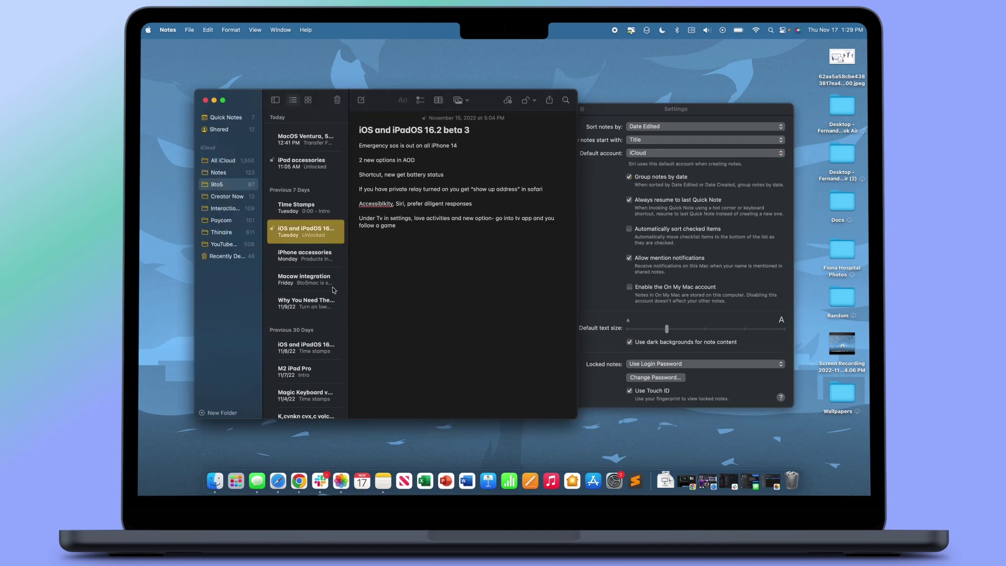
right_click(310, 239)
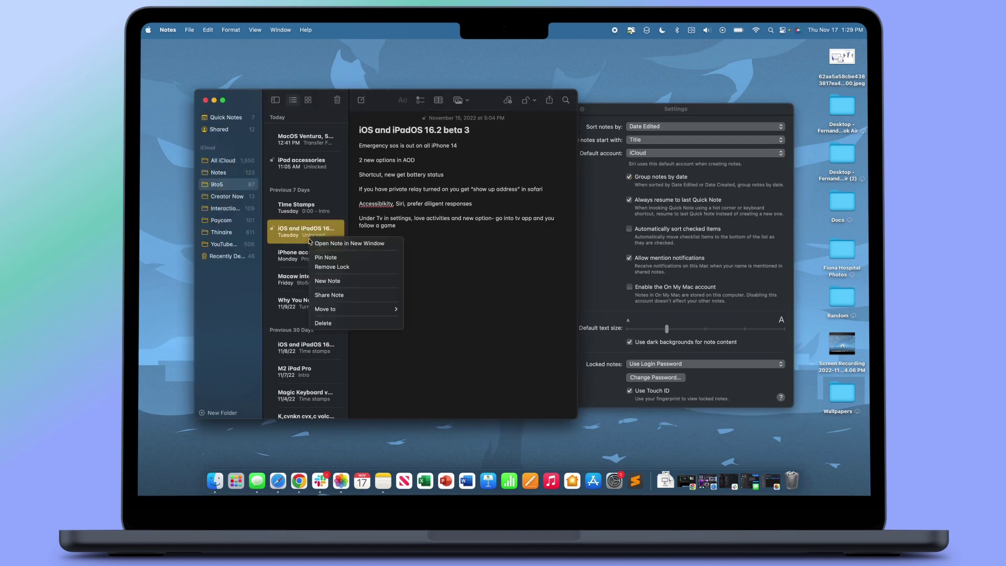
key(Escape)
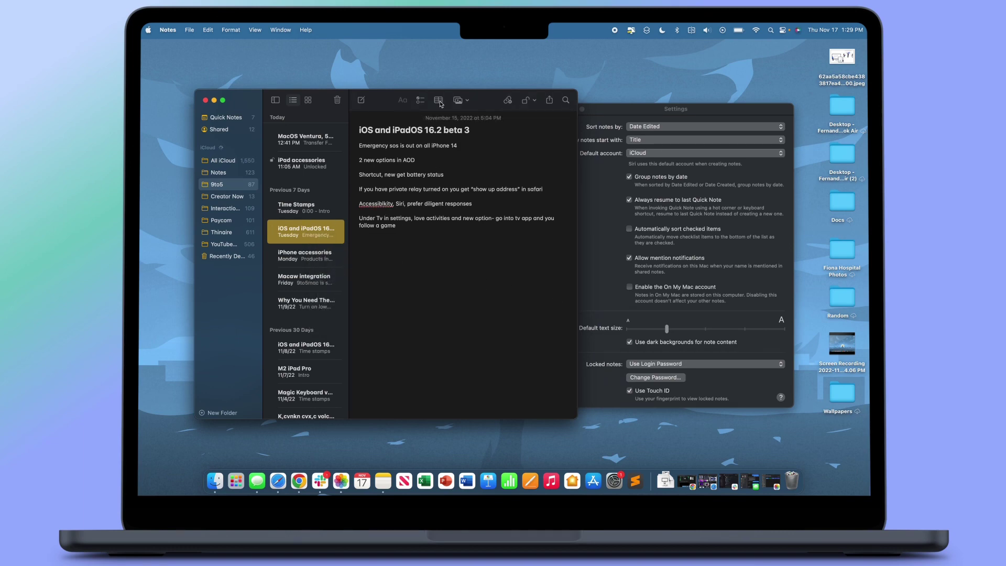
drag(375, 107, 336, 71)
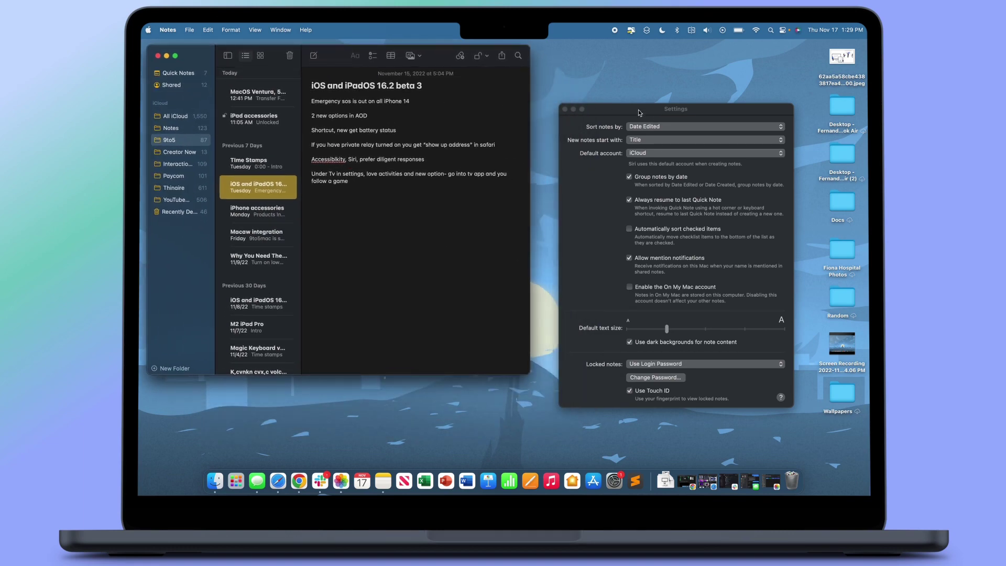
drag(631, 109, 605, 51)
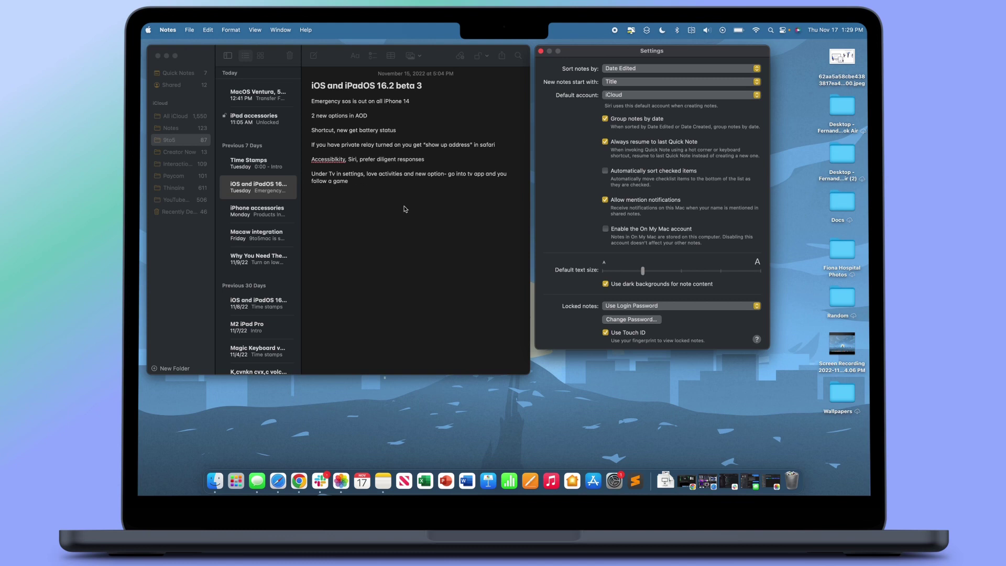
click(167, 55)
Close Notes settings, enlarge the Photos window and open the Recently Deleted album.
click(541, 51)
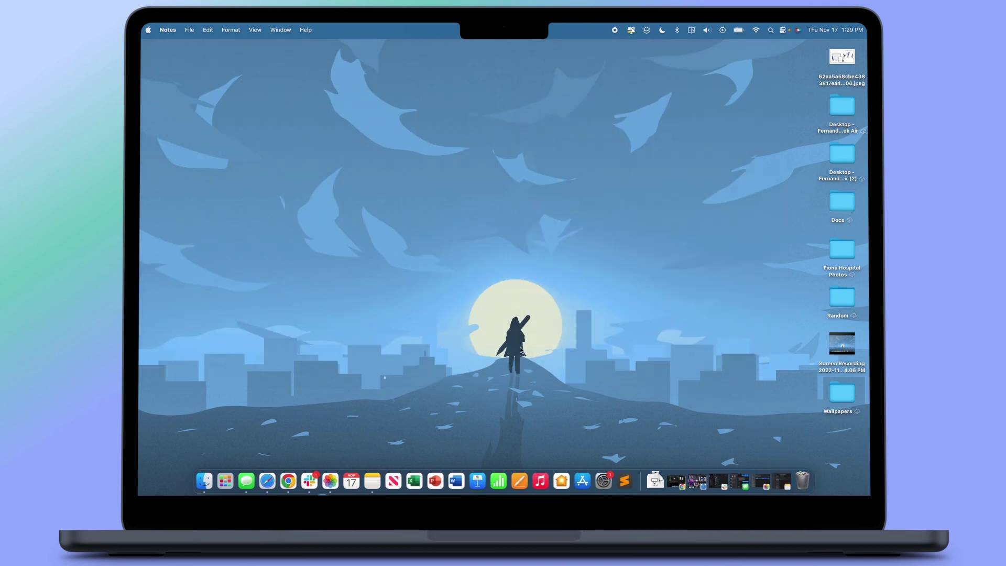
click(331, 478)
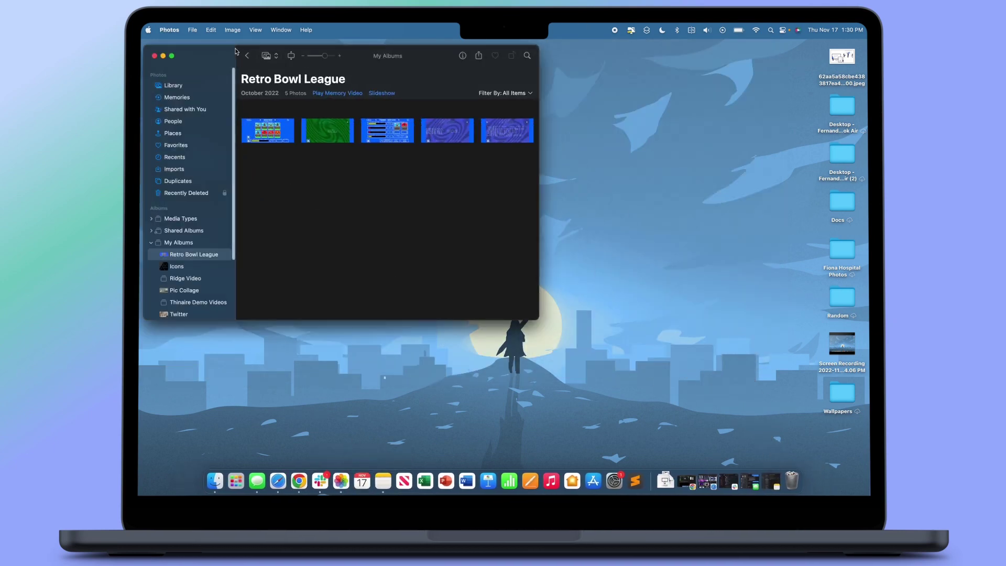
drag(204, 53, 233, 50)
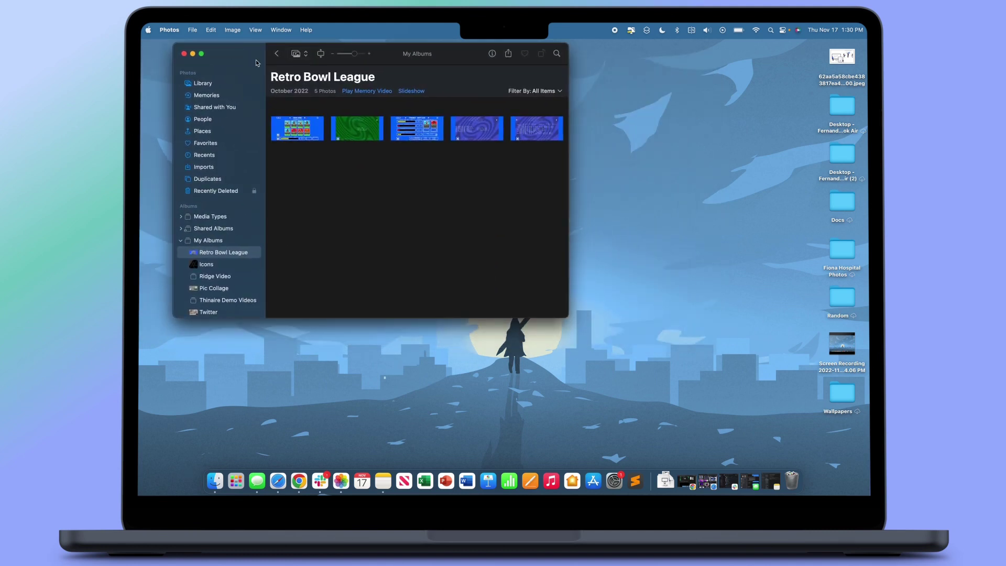
drag(569, 317, 613, 338)
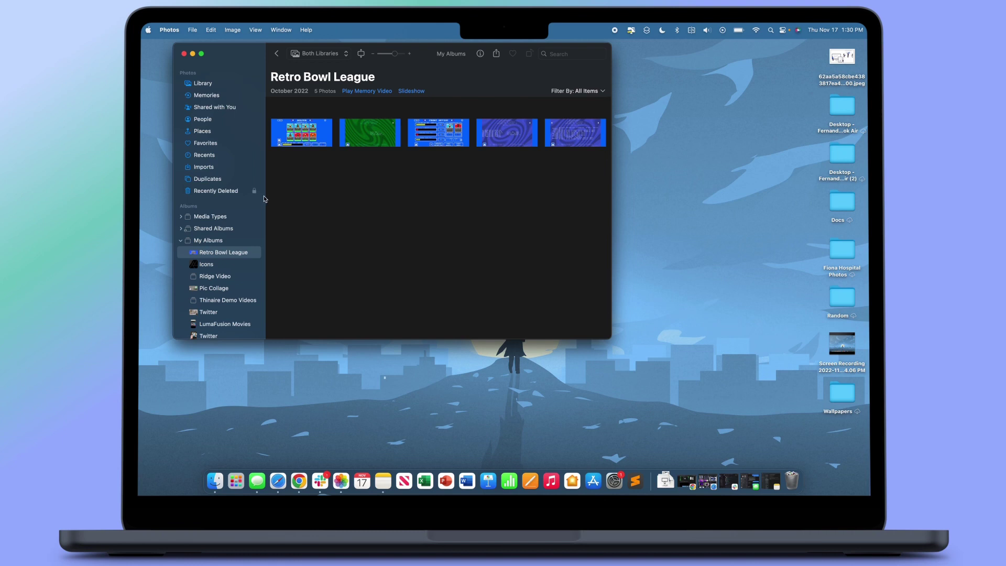
click(237, 193)
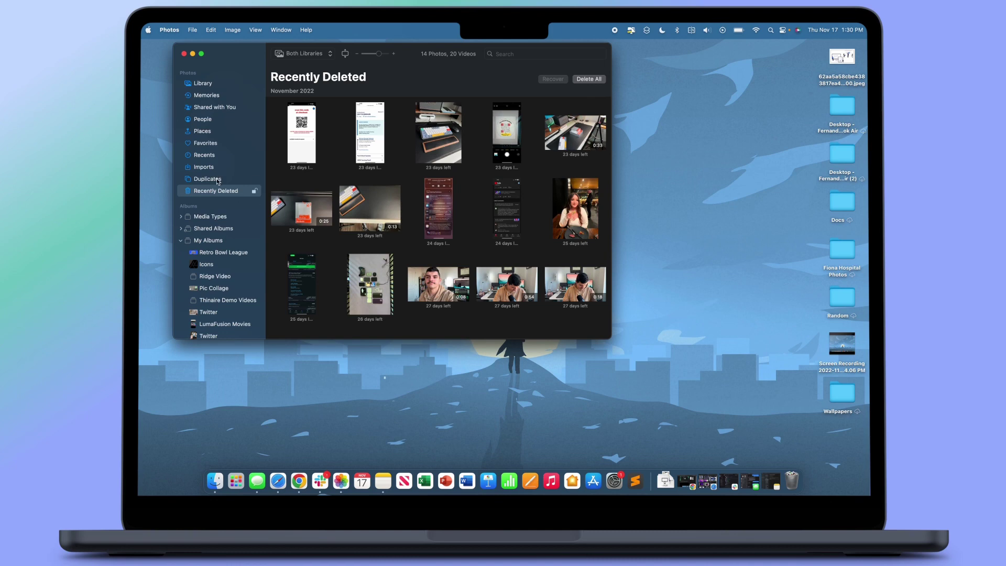
Open the Photos settings window and close it again.
click(170, 30)
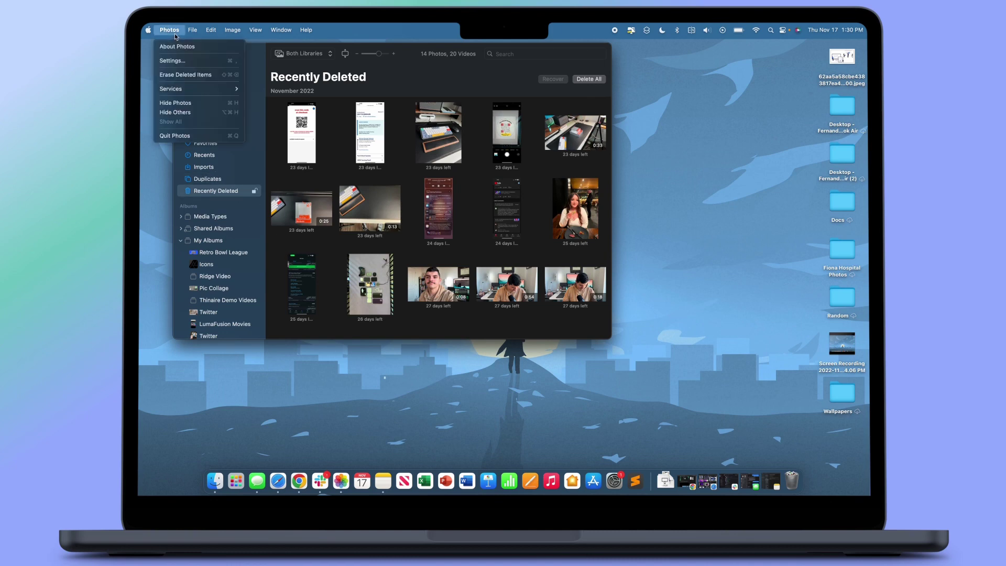
click(173, 60)
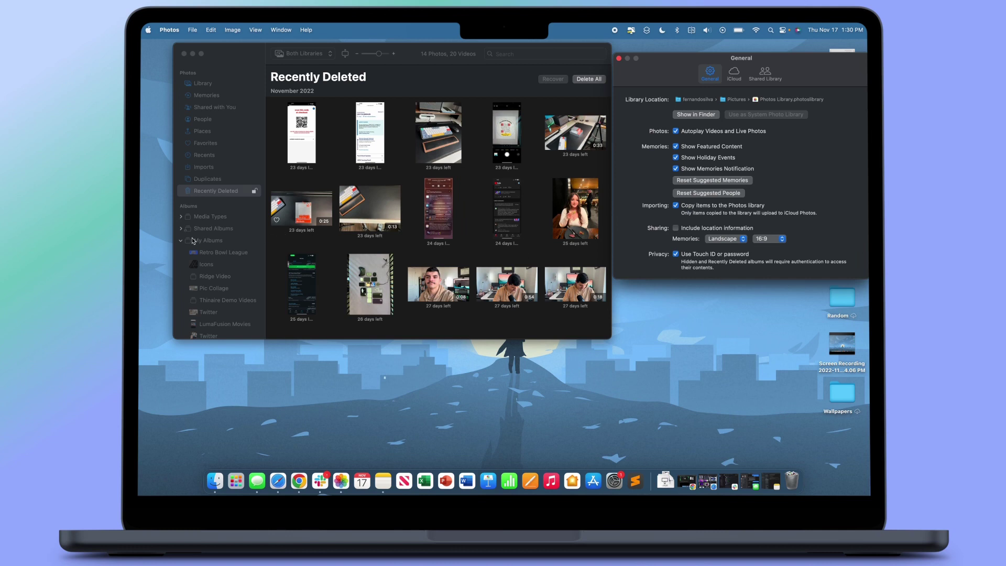
click(619, 58)
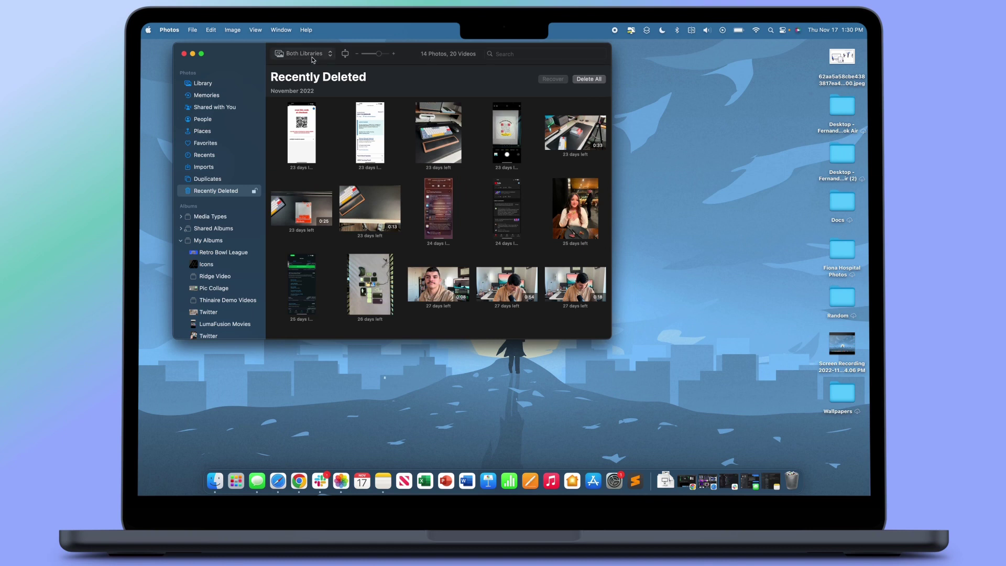
Show All Photos in Photos with both libraries displayed.
click(219, 85)
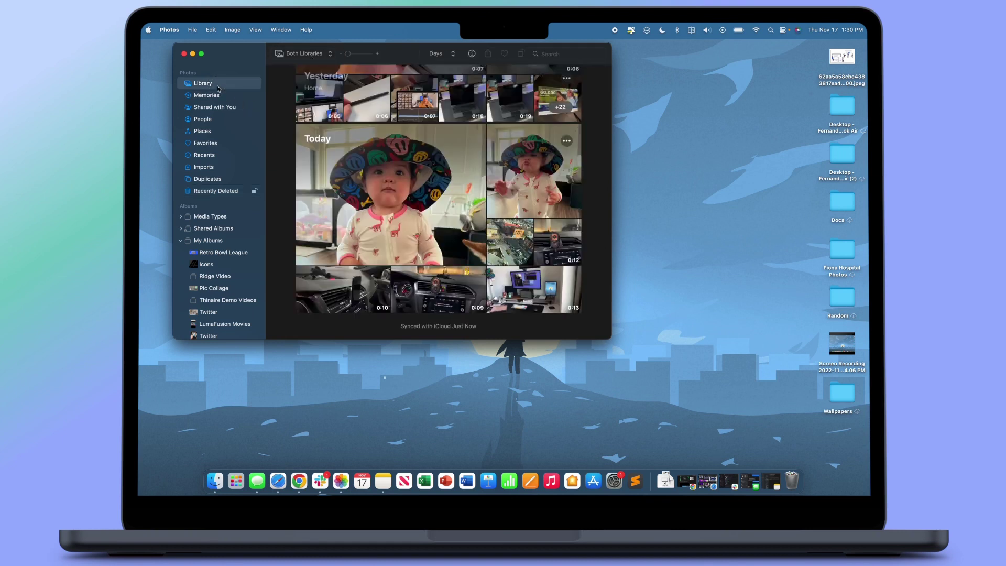
click(297, 55)
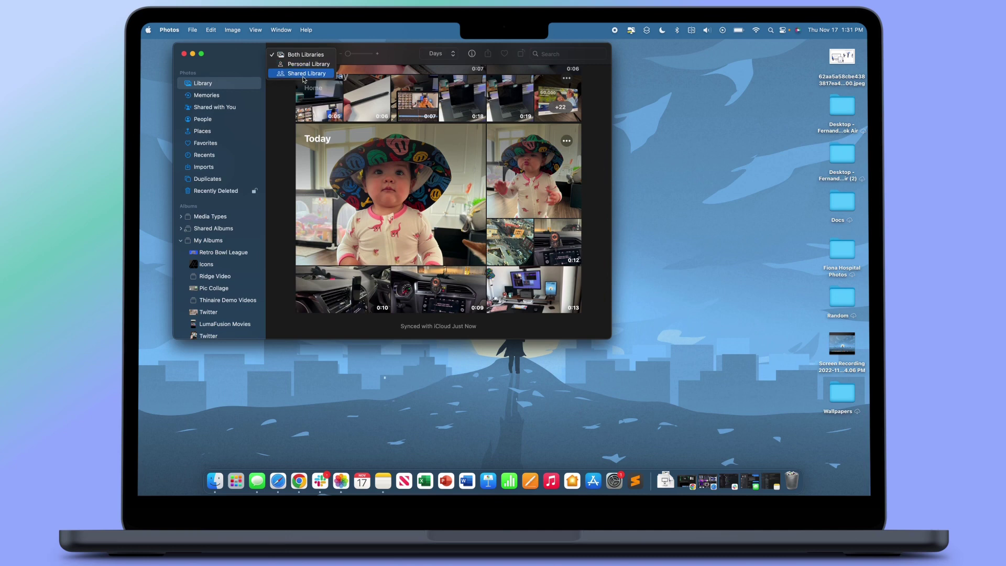
click(222, 59)
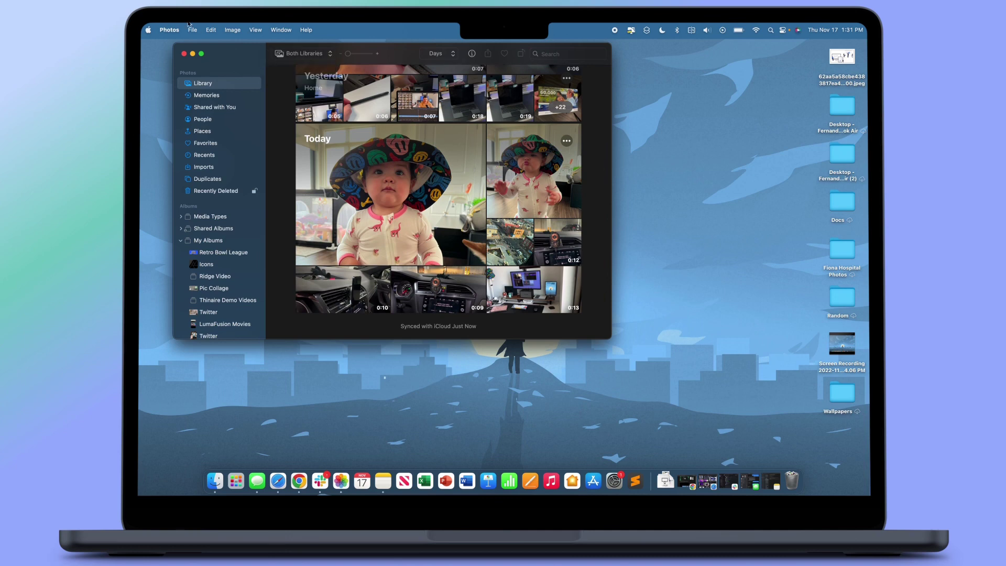
Open Photos settings, review the Shared Library tab, then return to General.
click(170, 29)
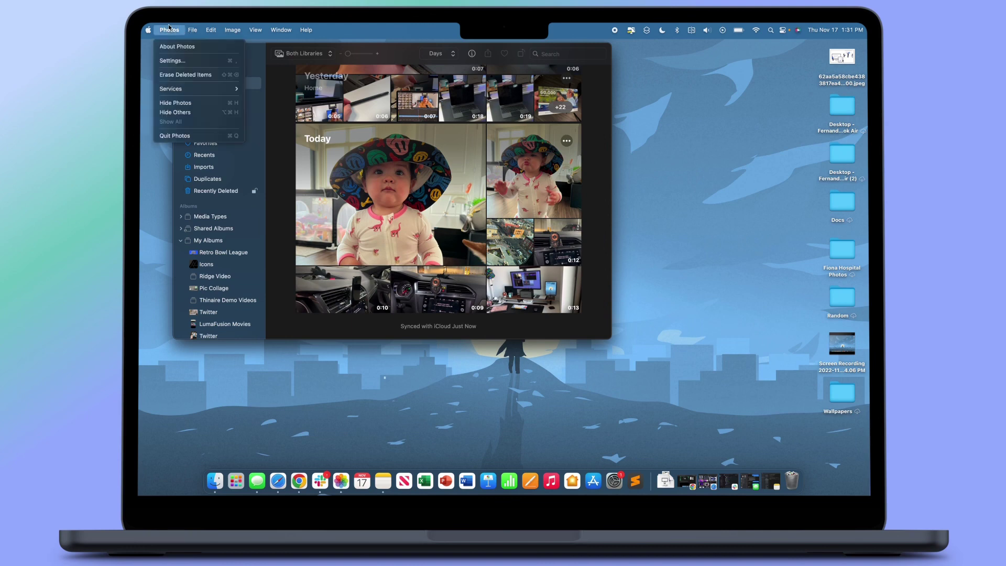
click(171, 60)
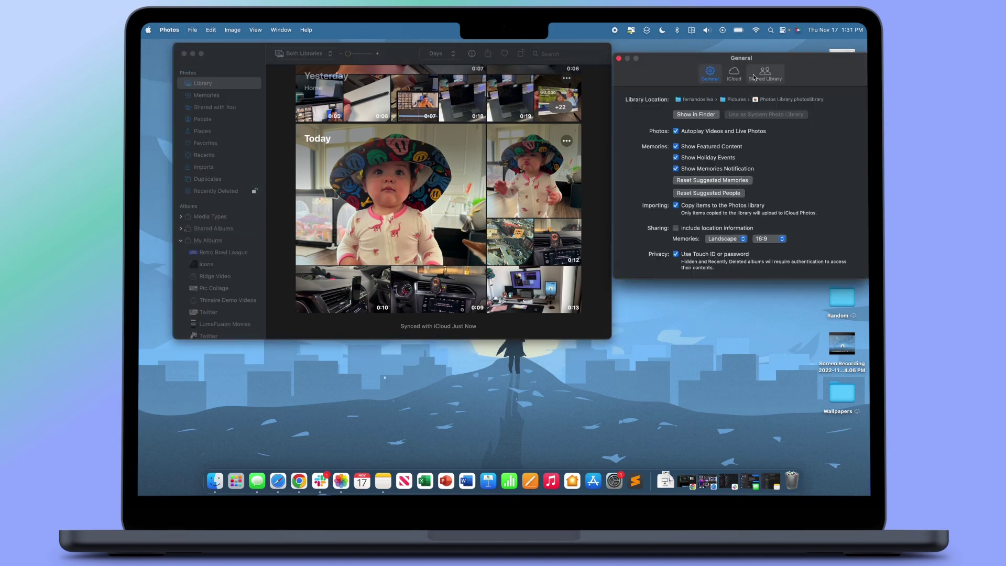
click(769, 76)
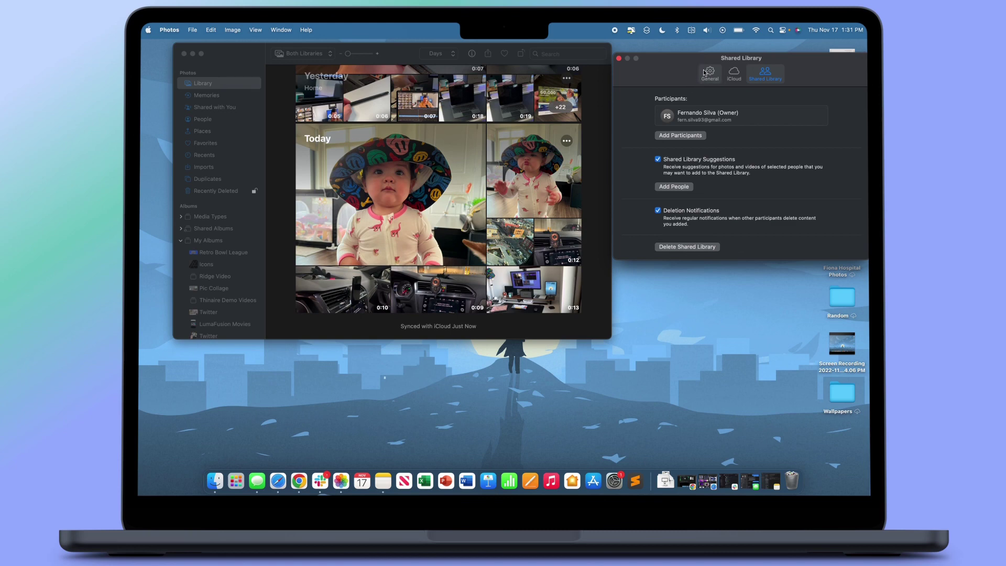
click(708, 74)
Switch the library view to Personal, then Shared, then back to Both Libraries.
click(303, 52)
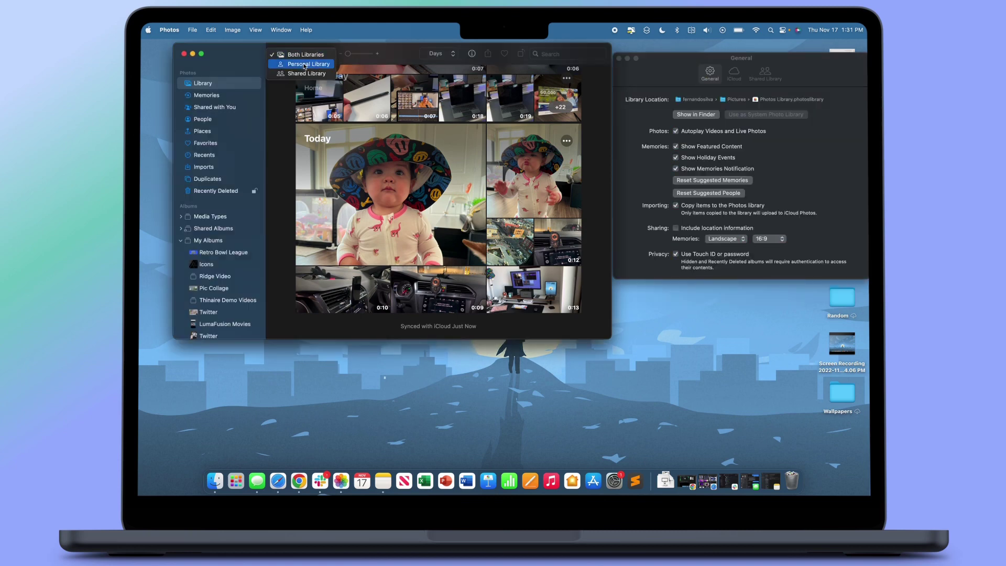
click(305, 64)
click(297, 52)
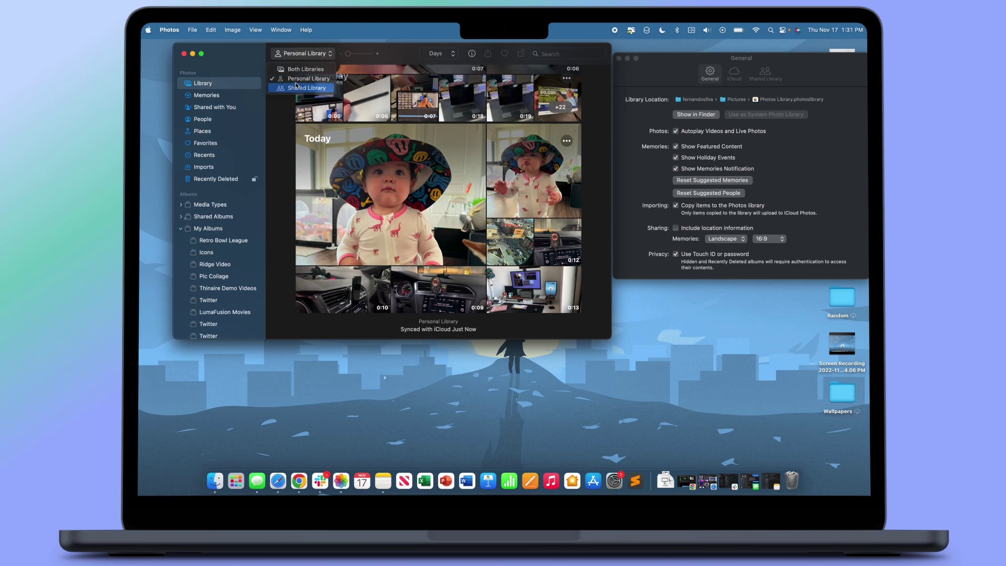
click(304, 76)
click(303, 53)
click(297, 73)
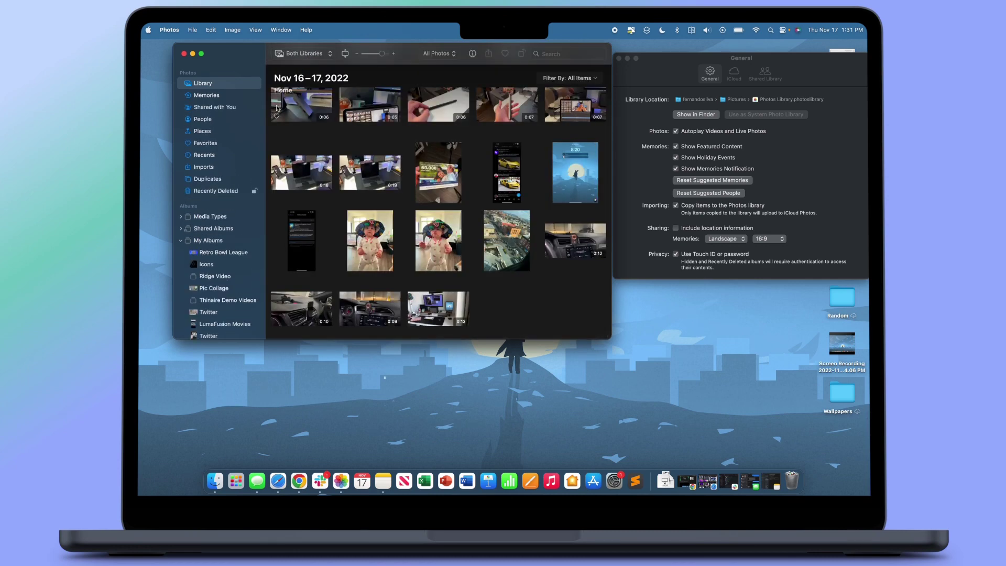
Open the Duplicates album and browse its 76 photos and 24 videos of duplicate pairs.
click(208, 178)
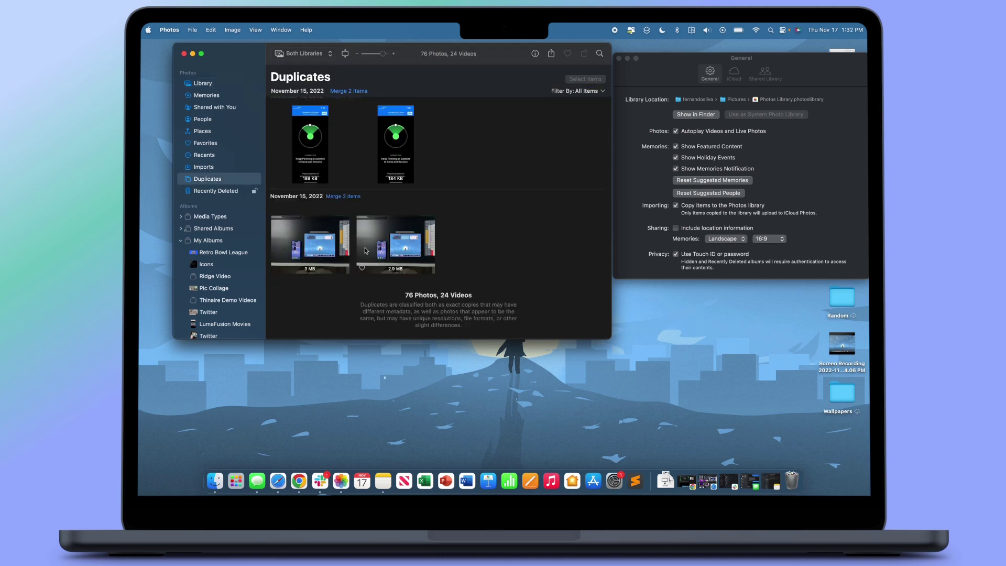
scroll(366, 250, down, 5)
scroll(365, 251, up, 10)
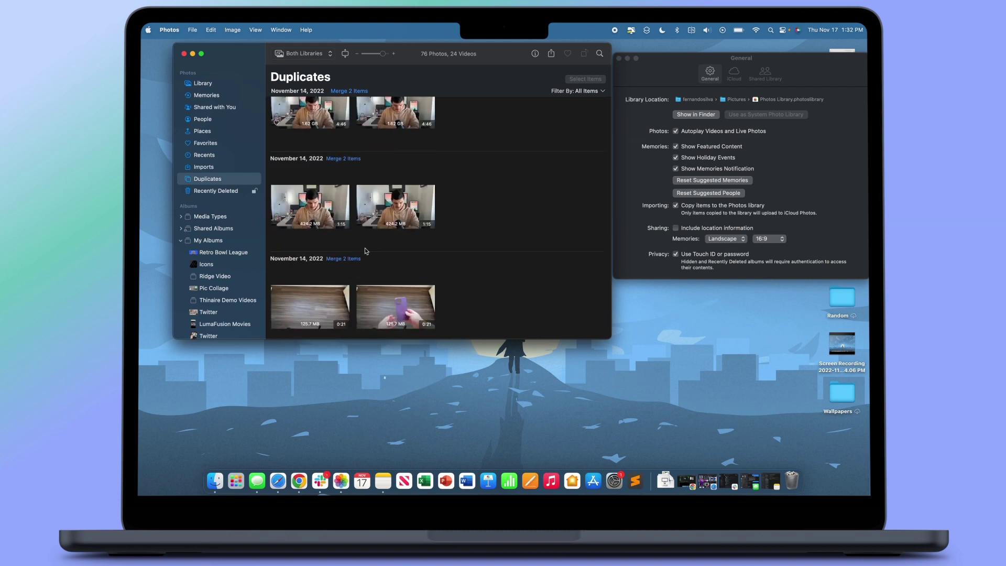
scroll(398, 235, down, 1)
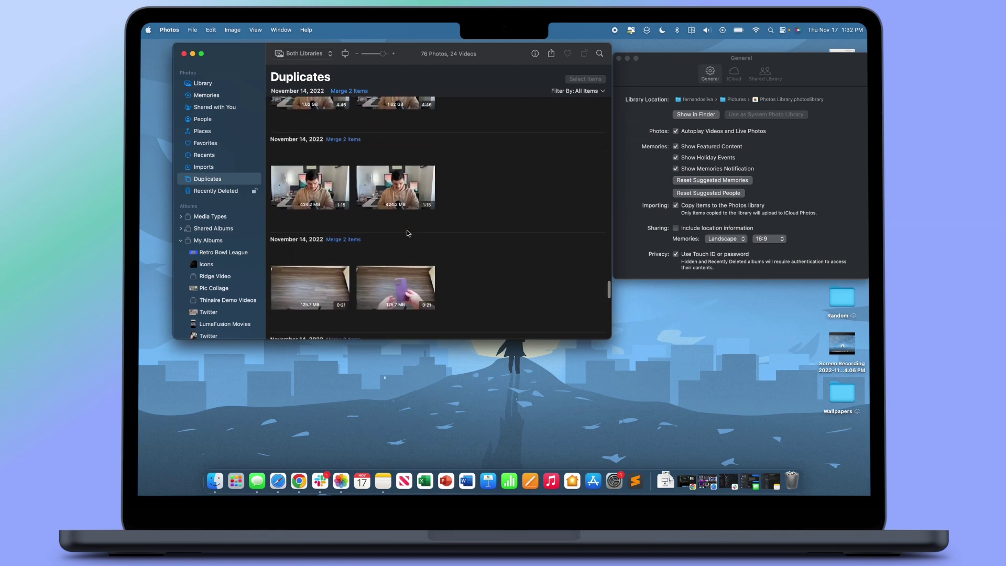
Start merging a duplicate pair, then cancel to keep both copies, and scroll through the groups.
click(349, 140)
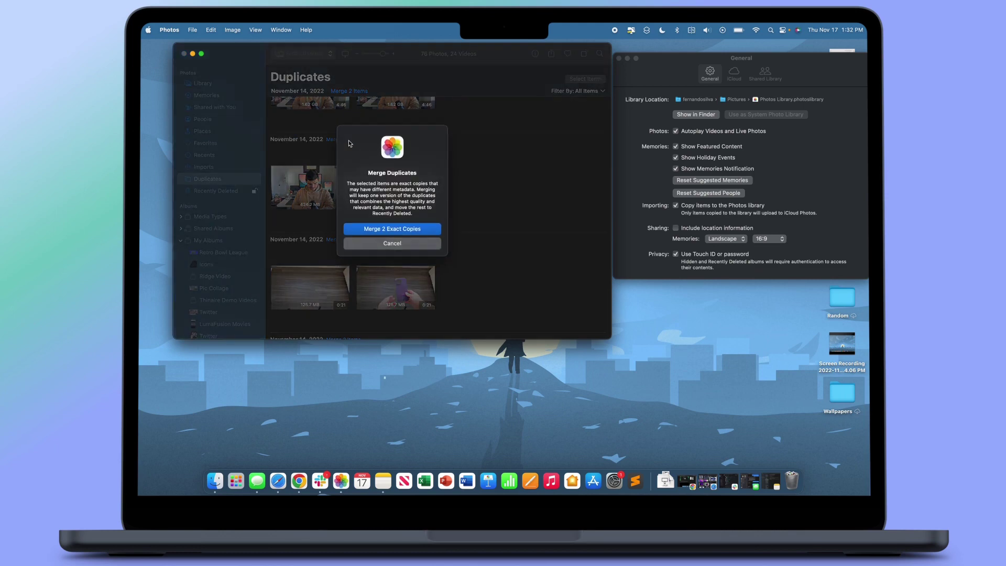
click(406, 243)
scroll(571, 123, up, 3)
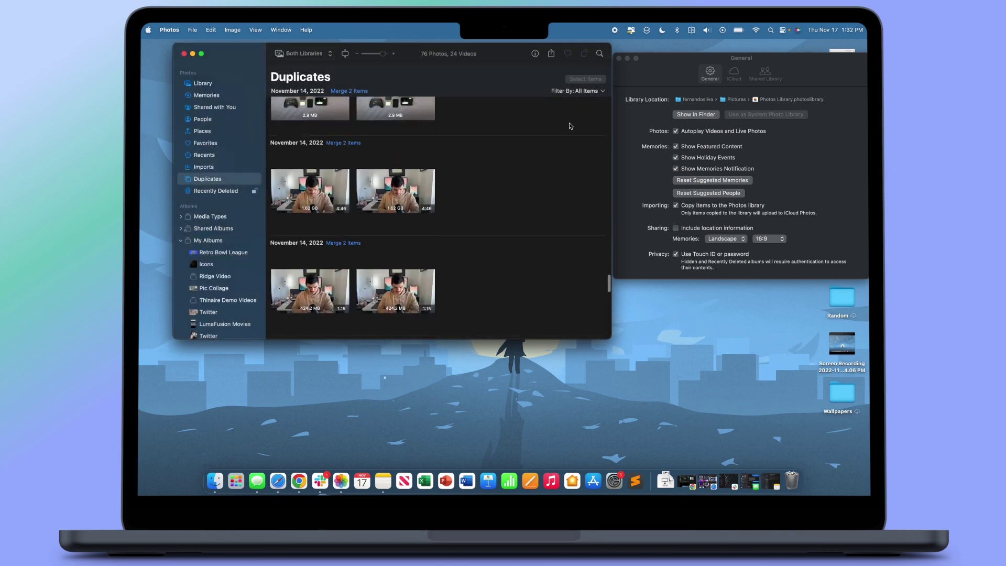
scroll(474, 244, down, 6)
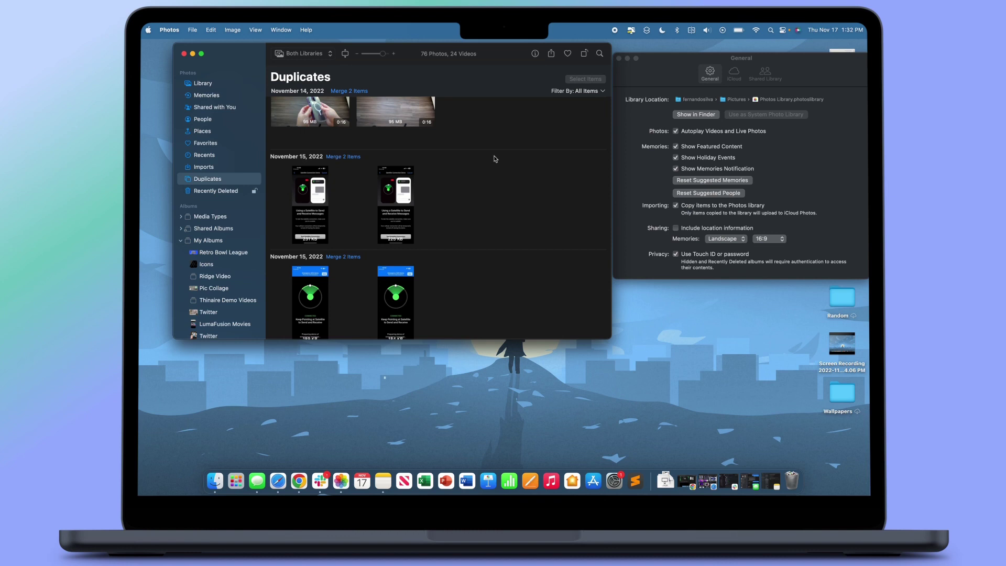
scroll(504, 163, down, 1)
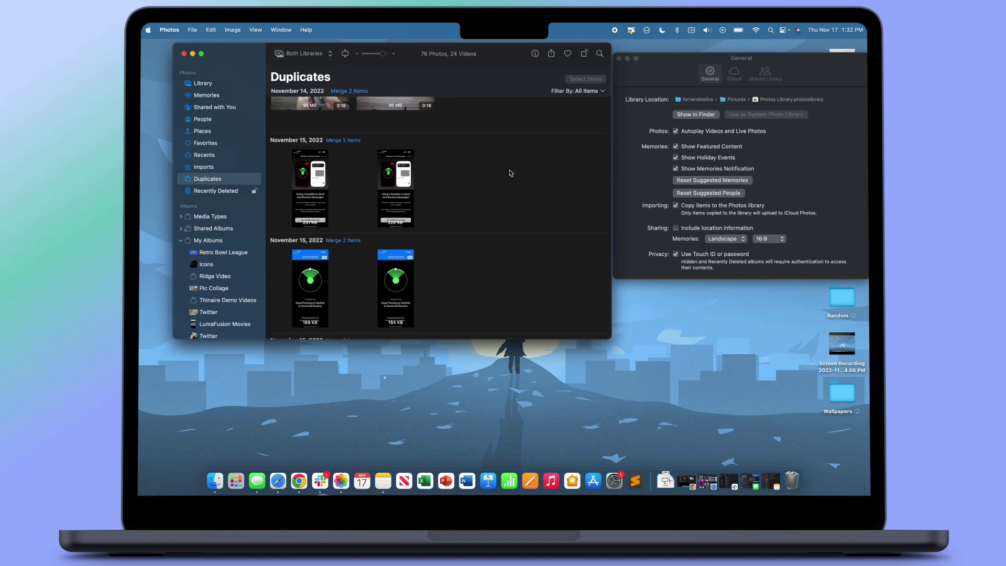
scroll(398, 204, up, 5)
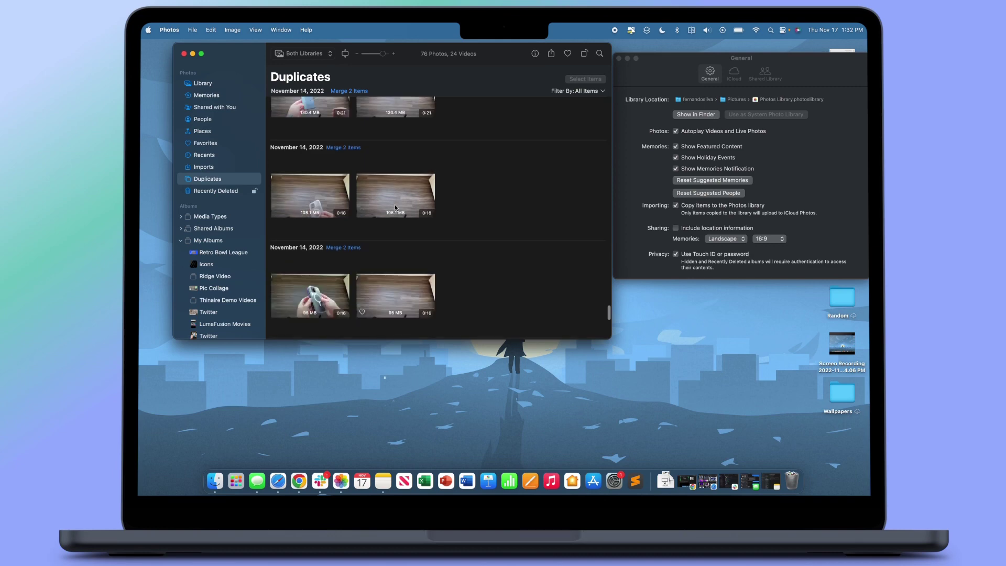
scroll(341, 218, up, 5)
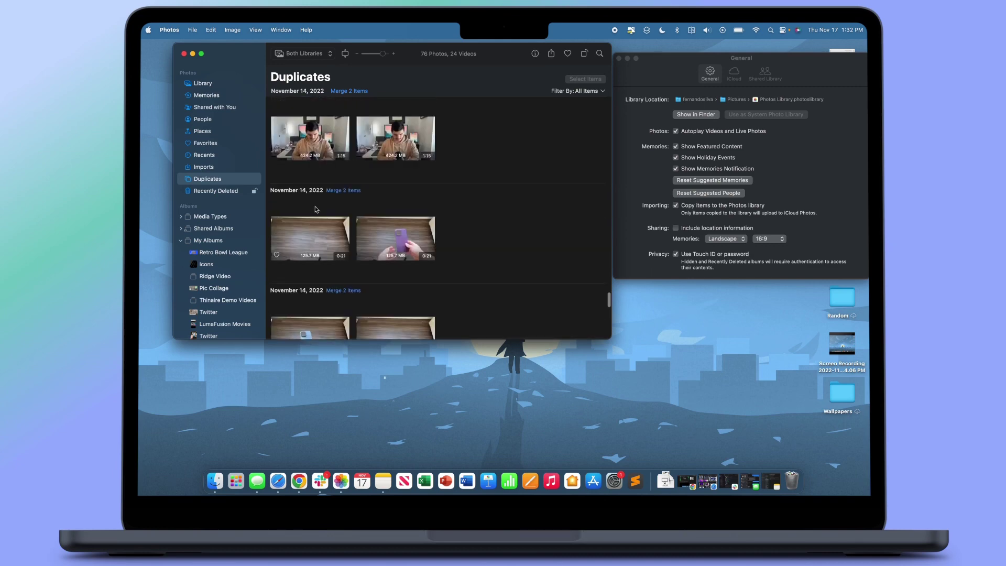
scroll(454, 176, up, 2)
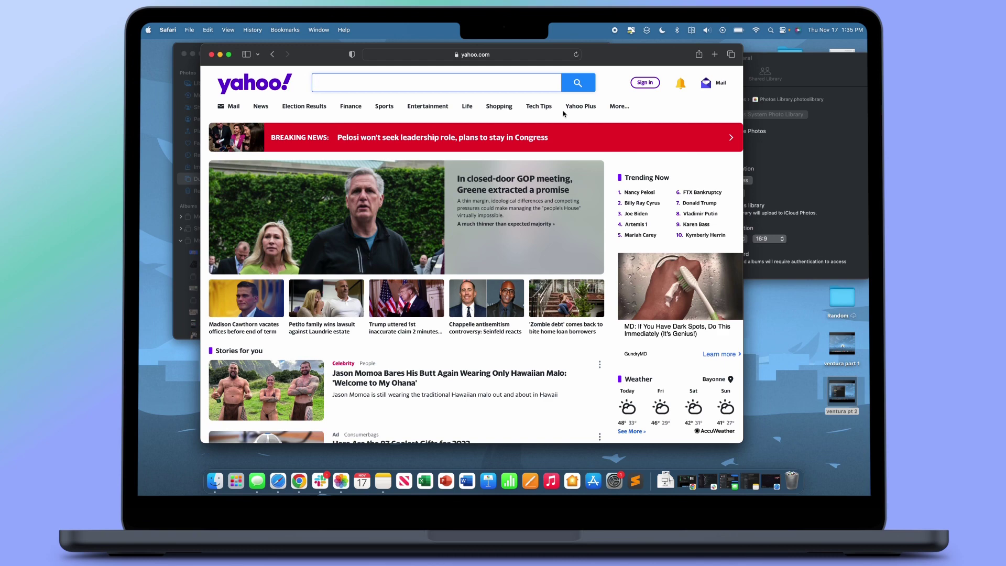
click(653, 83)
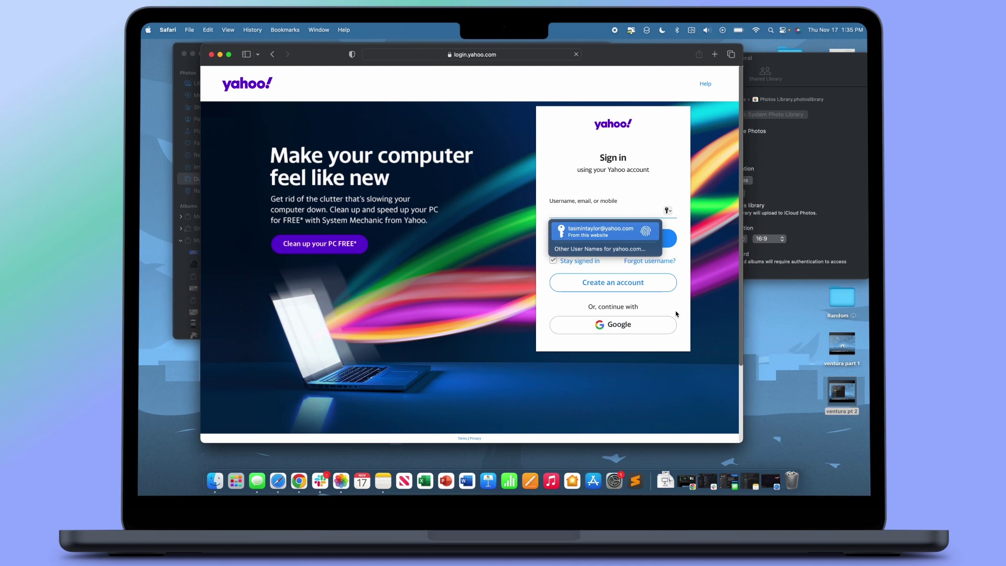
click(640, 286)
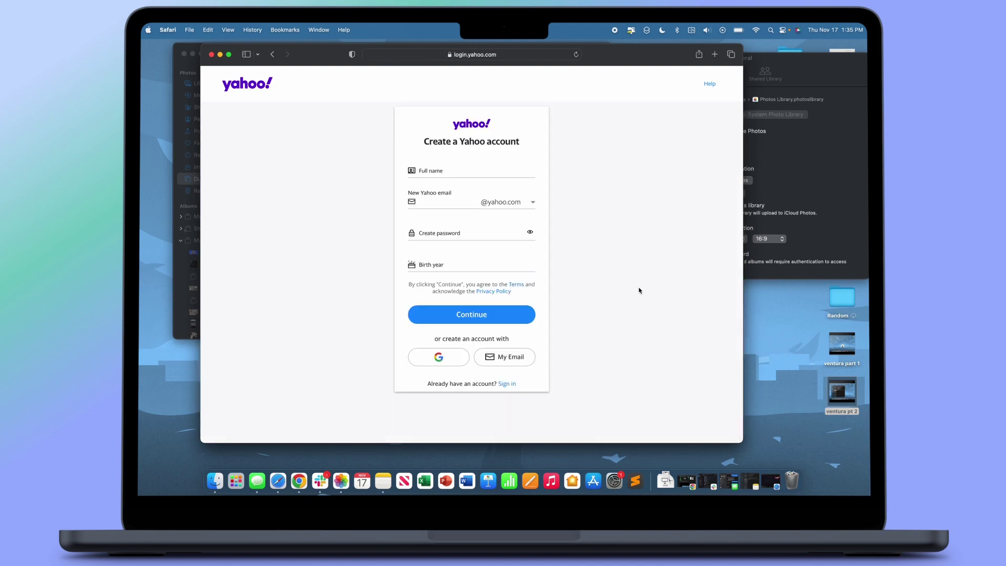
click(447, 170)
text(Fern Te)
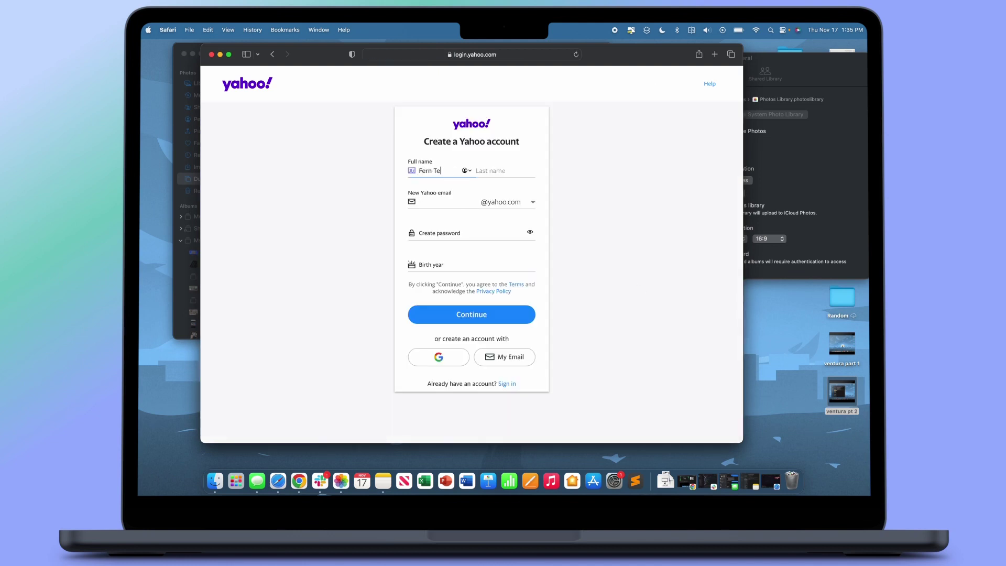
text(st)
click(480, 166)
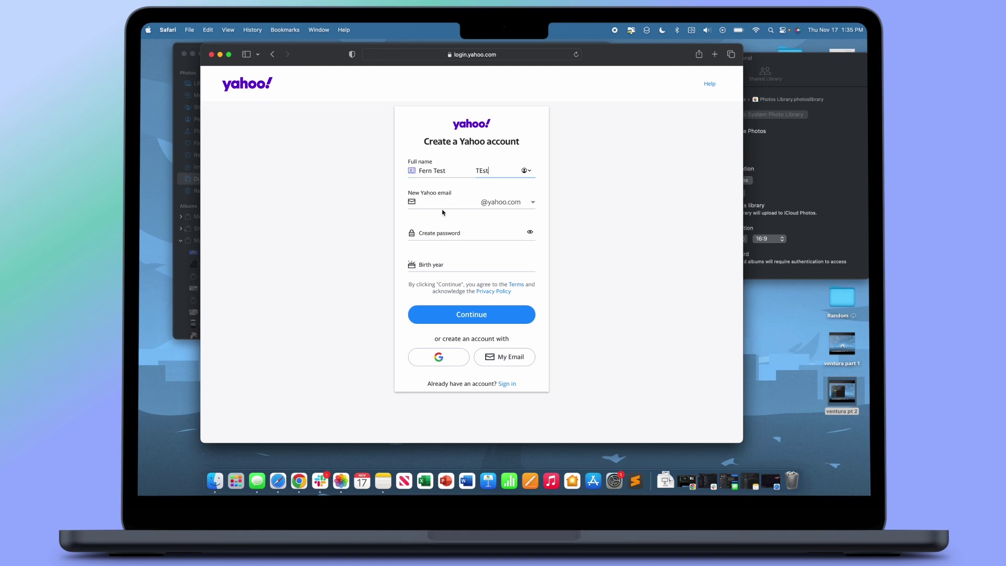
key(Tab)
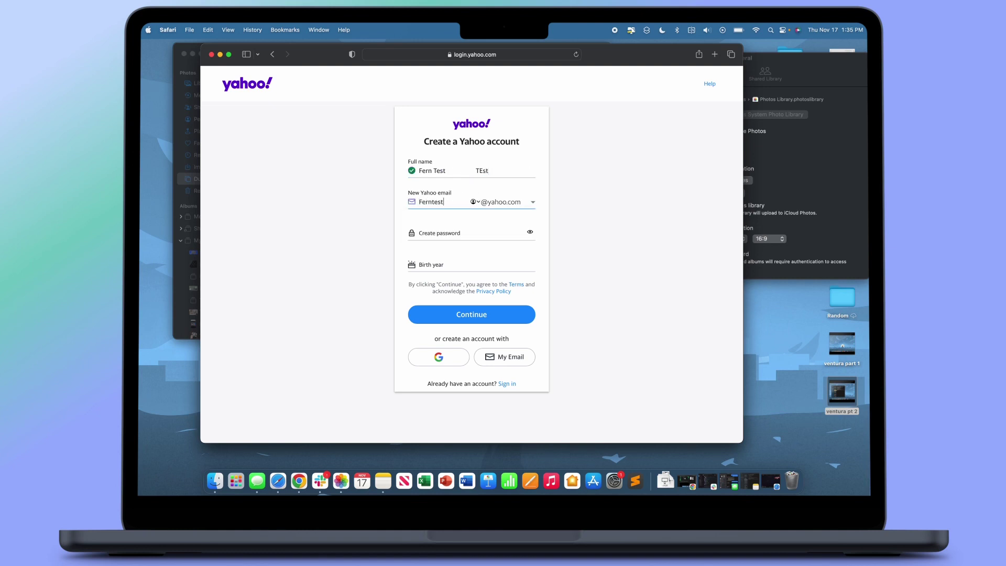
Fill the password field with a Safari-suggested Easy to Type strong password.
click(460, 233)
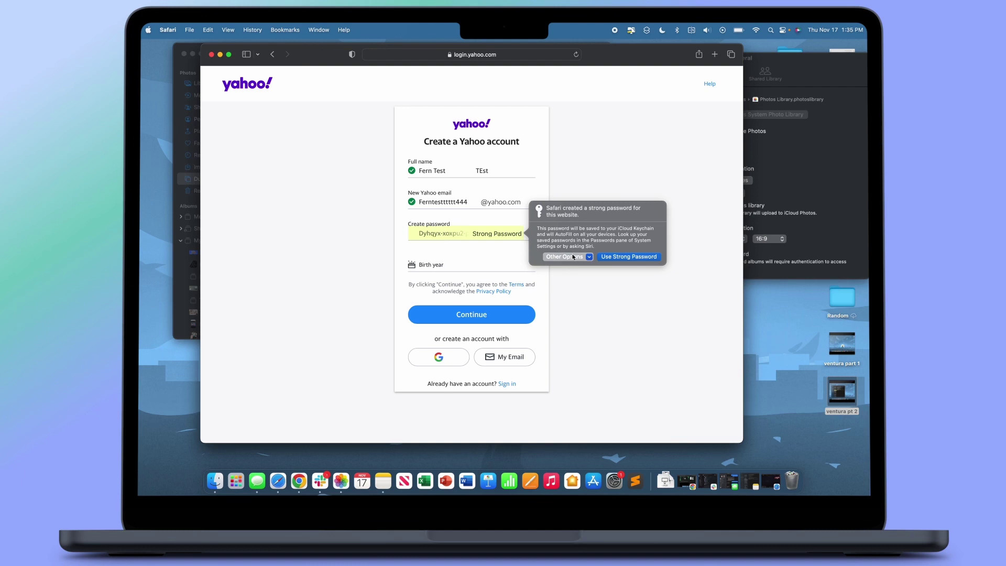
click(581, 258)
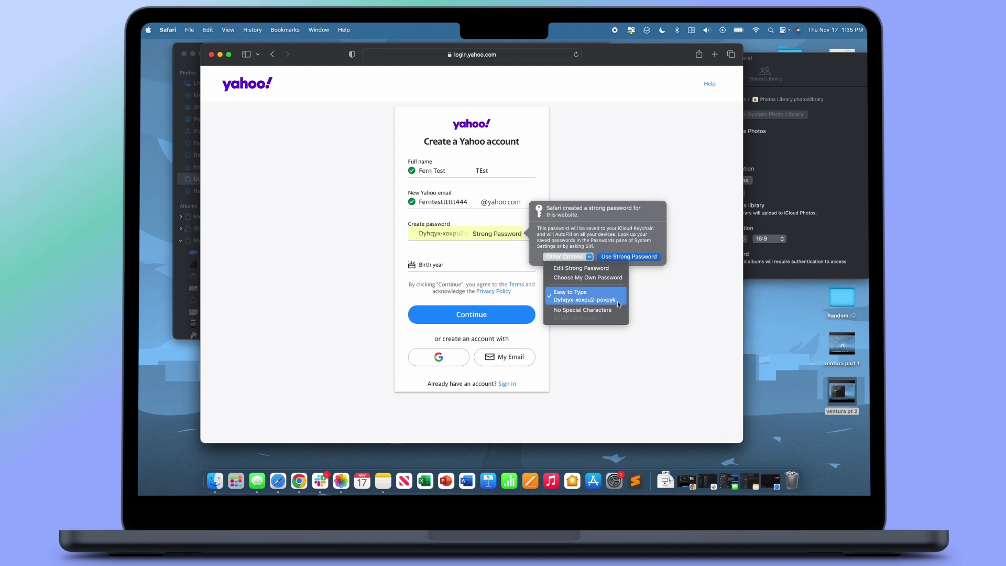
click(611, 302)
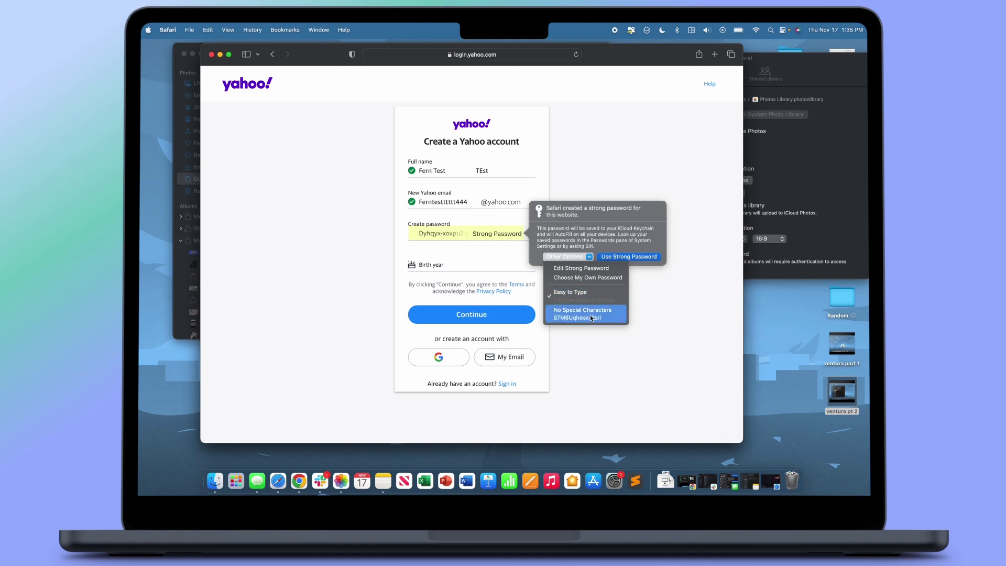
click(606, 271)
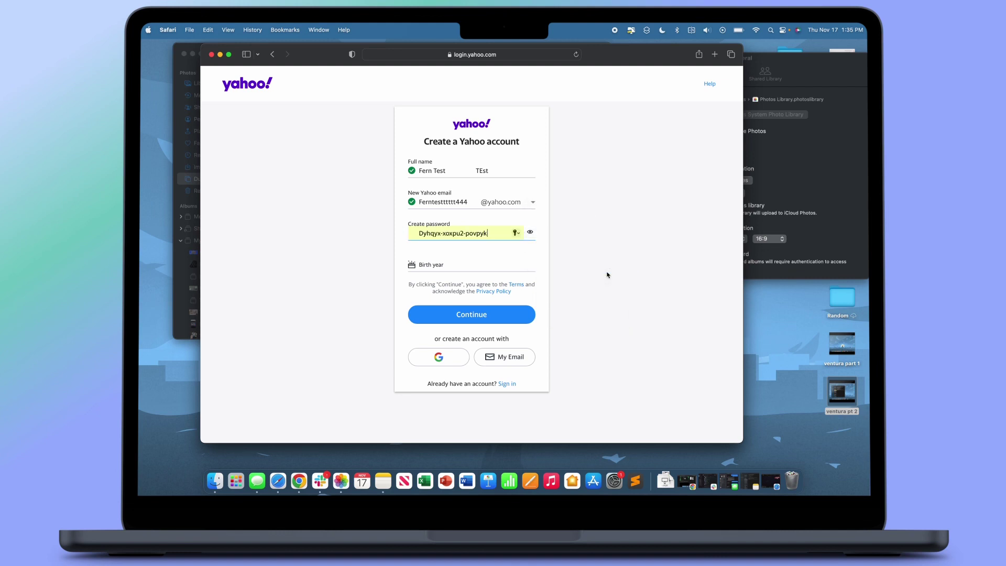
click(515, 233)
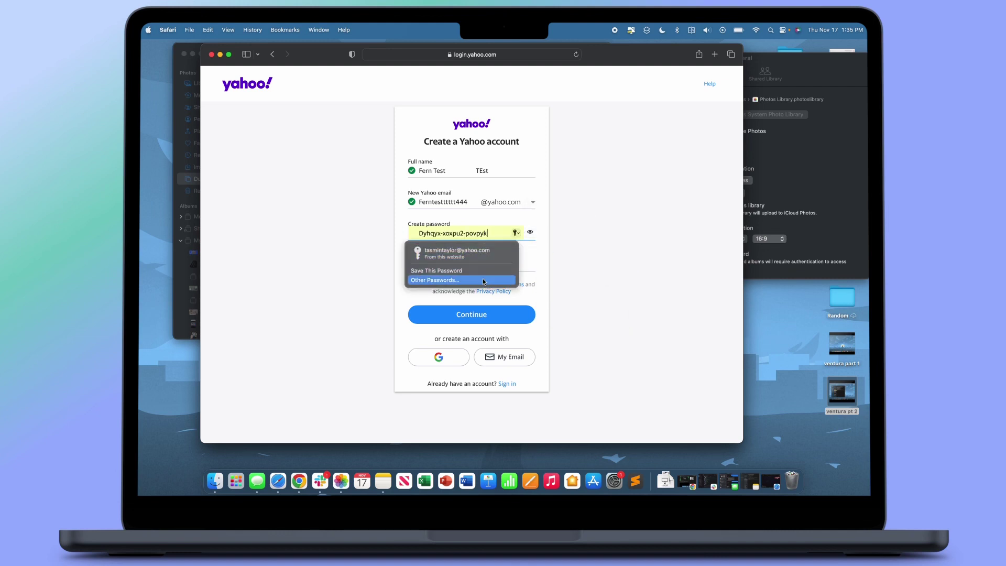
click(652, 274)
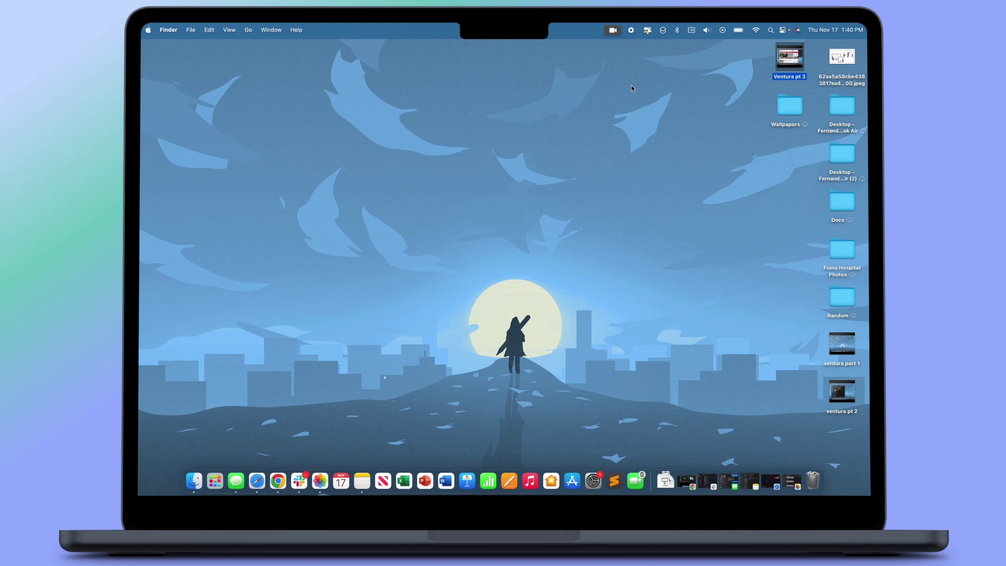
Switch the iPhone's FaceTime video call over to the Mac and join it.
click(612, 30)
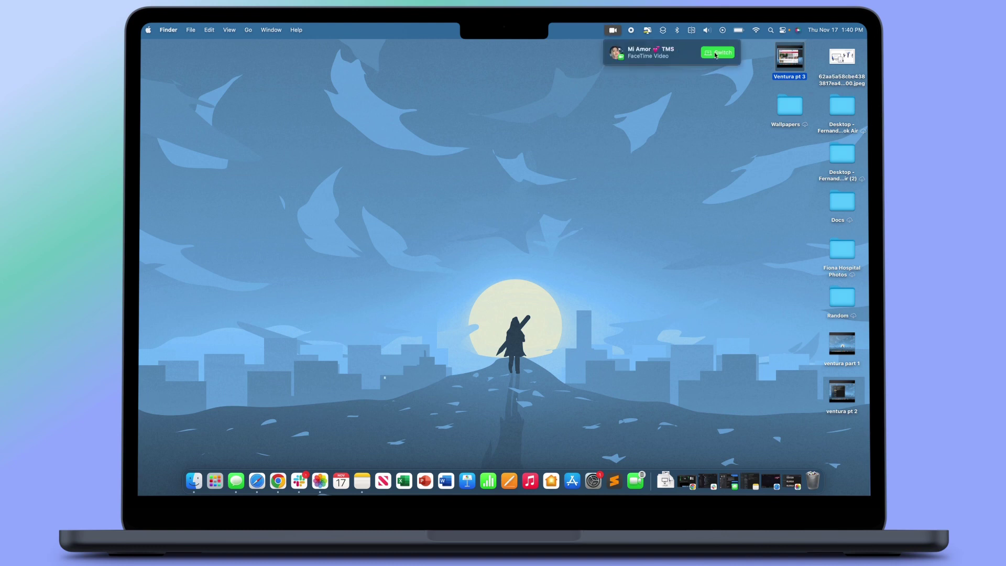
click(717, 53)
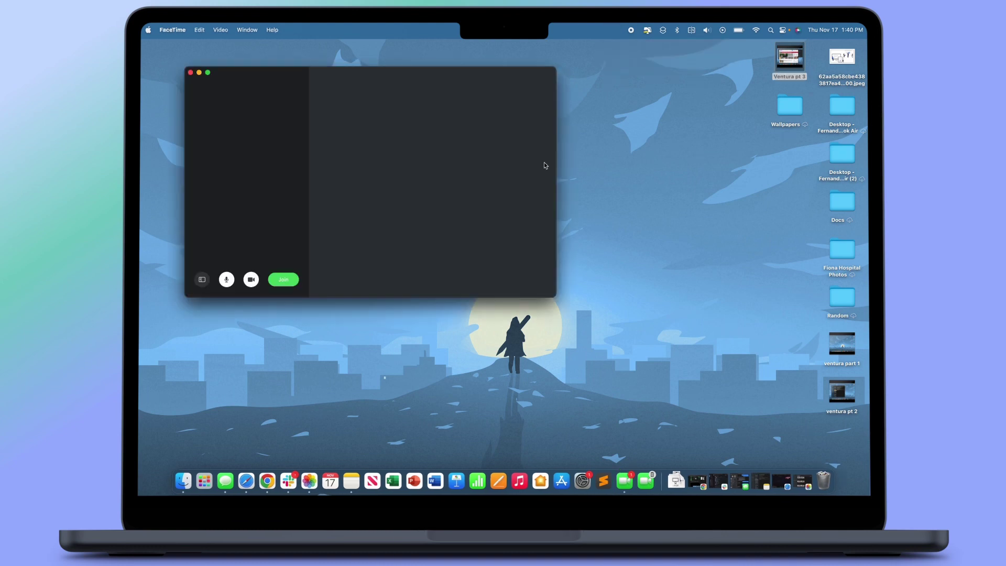
click(298, 279)
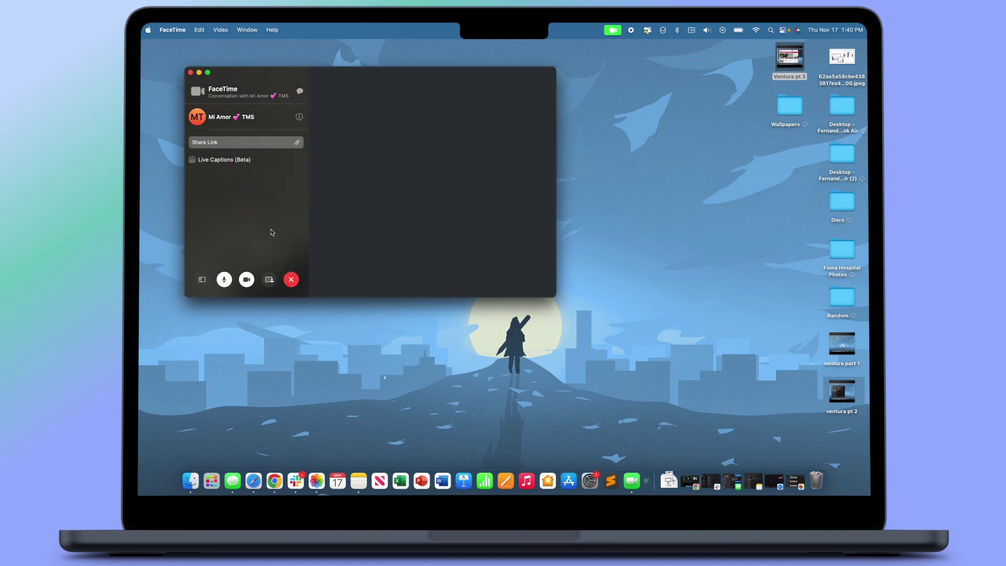